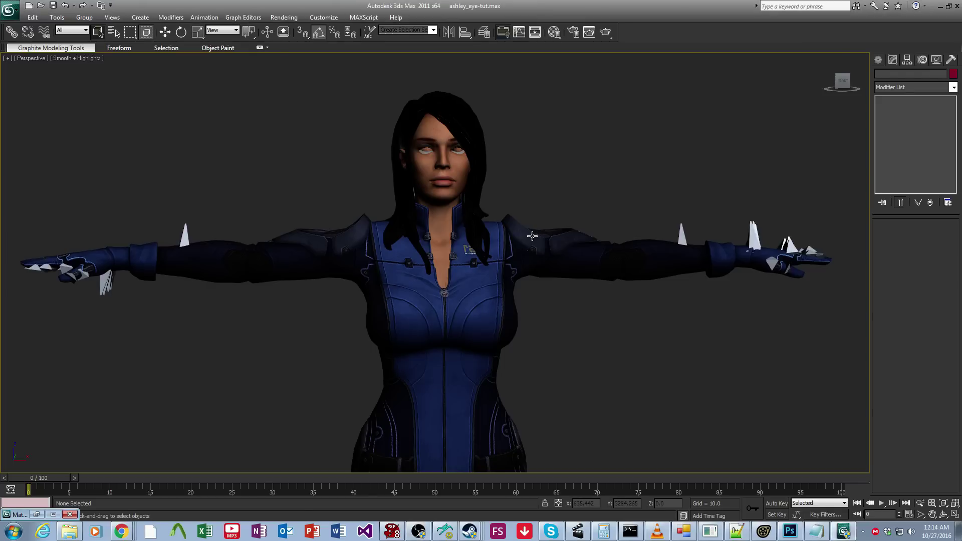
# Load eyeball_l.png as the diffuse texture of the eyeball_l sub-material
pyautogui.scroll(3, 526, 351)
pyautogui.scroll(6, 526, 351)
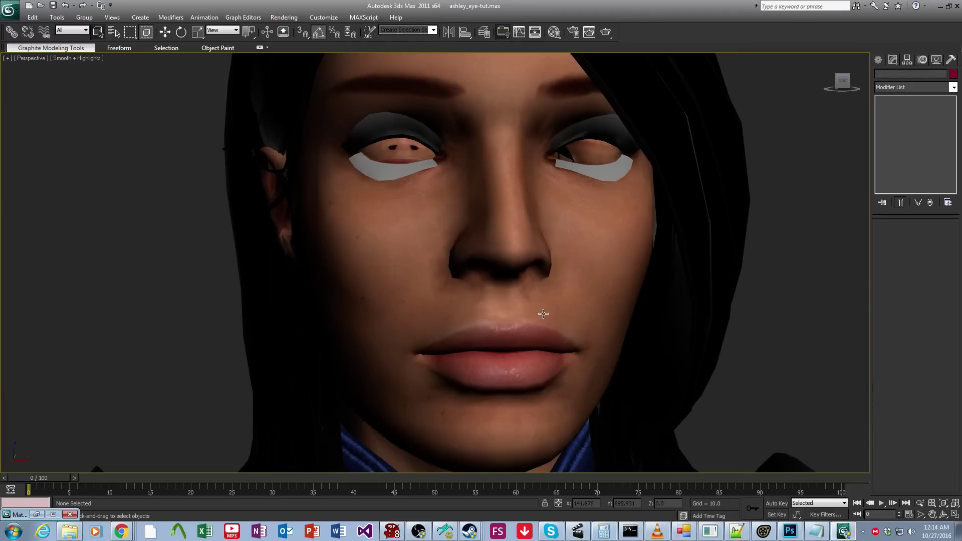
pyautogui.moveTo(530, 343); pyautogui.dragTo(530, 352, button='middle')
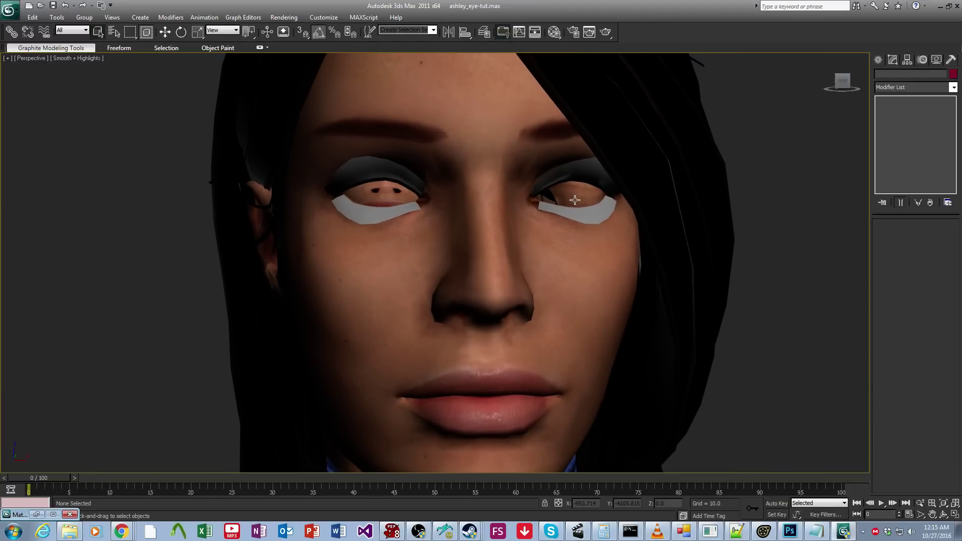
pyautogui.keyDown('alt'); pyautogui.moveTo(588, 214); pyautogui.dragTo(586, 240, button='middle'); pyautogui.keyUp('alt')
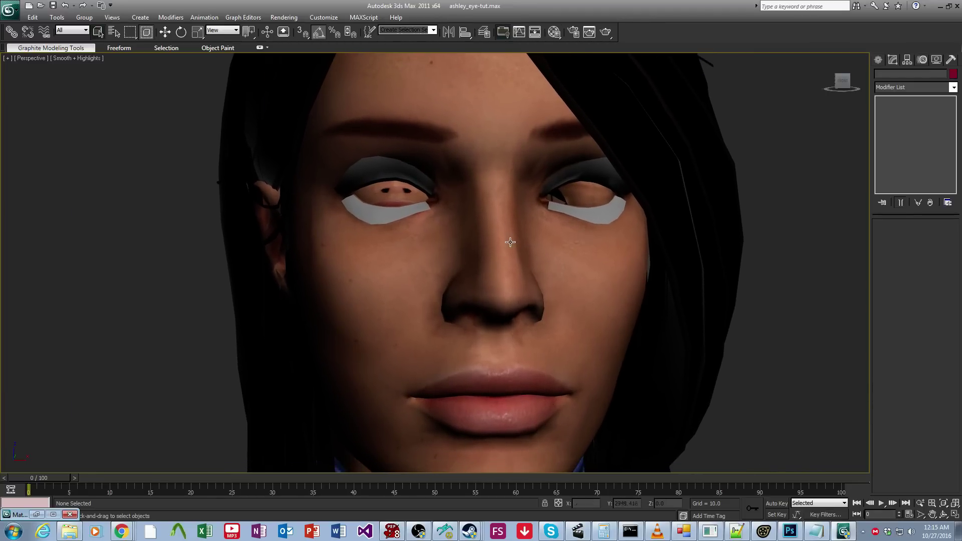
pyautogui.press('m')
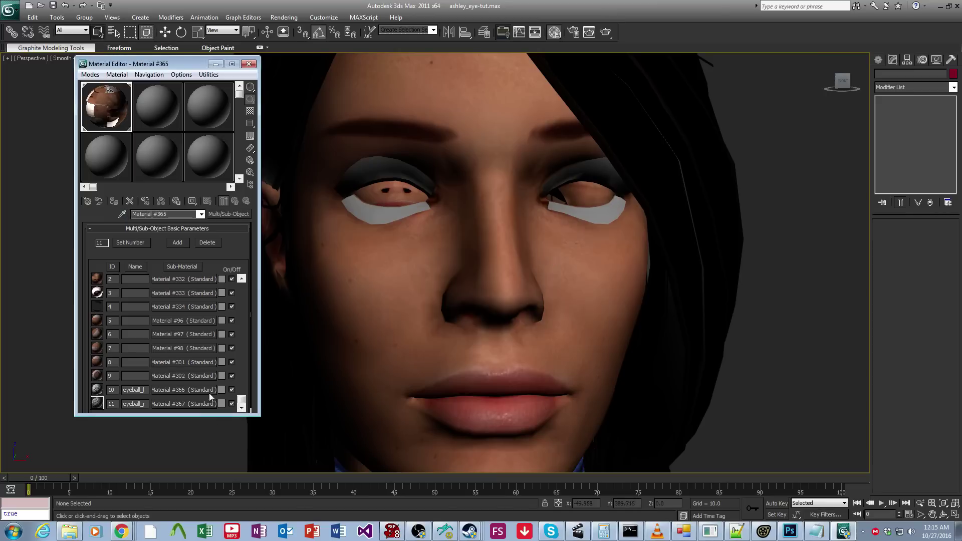
pyautogui.click(184, 390)
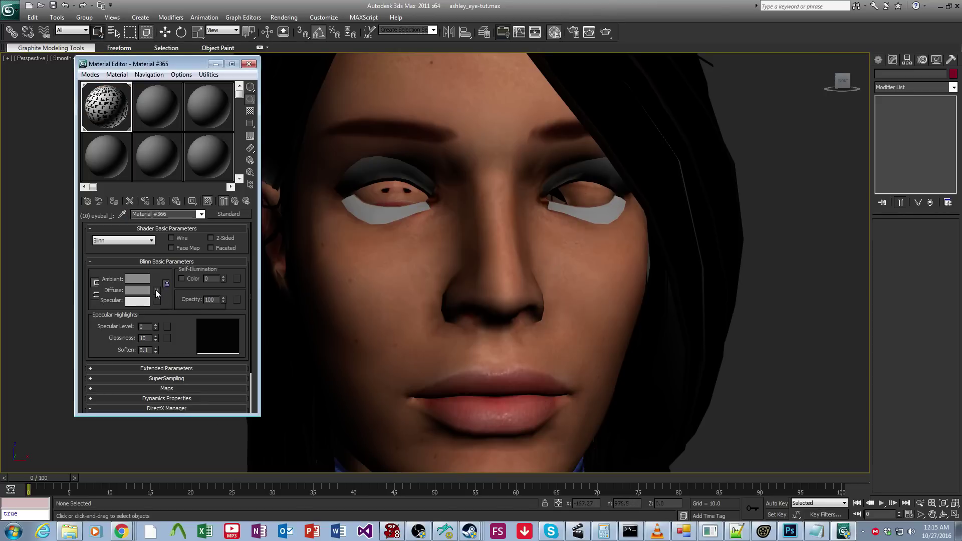
pyautogui.click(156, 290)
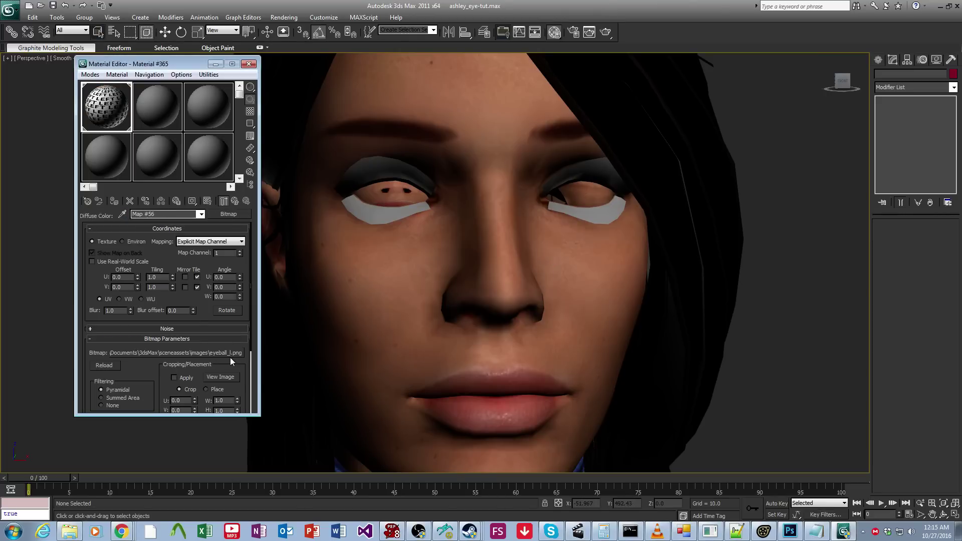
pyautogui.click(223, 352)
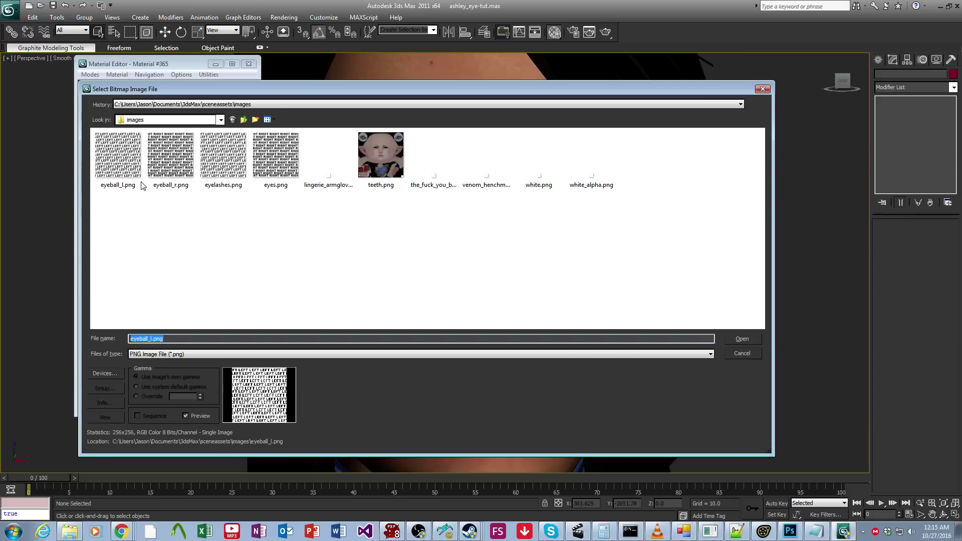
pyautogui.click(122, 155)
pyautogui.doubleClick(122, 155)
# Load eyeball_r.png as the diffuse texture of the eyeball_r sub-material
pyautogui.click(223, 201)
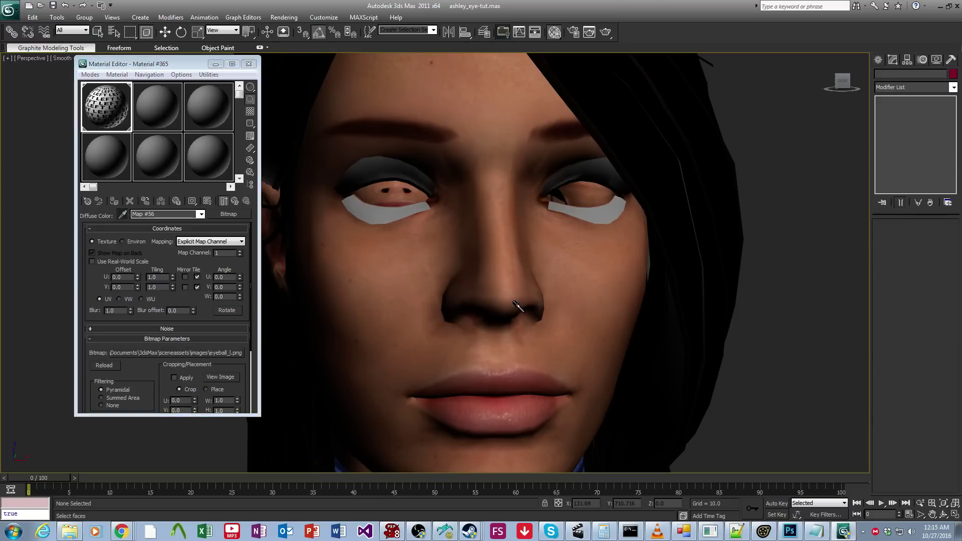
pyautogui.click(223, 201)
pyautogui.click(202, 402)
pyautogui.click(143, 267)
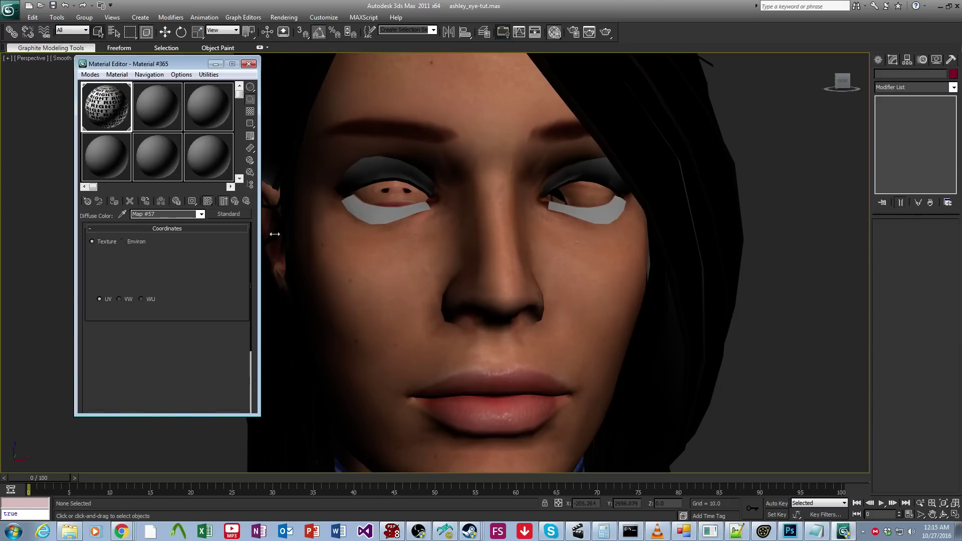
pyautogui.click(226, 352)
pyautogui.click(171, 155)
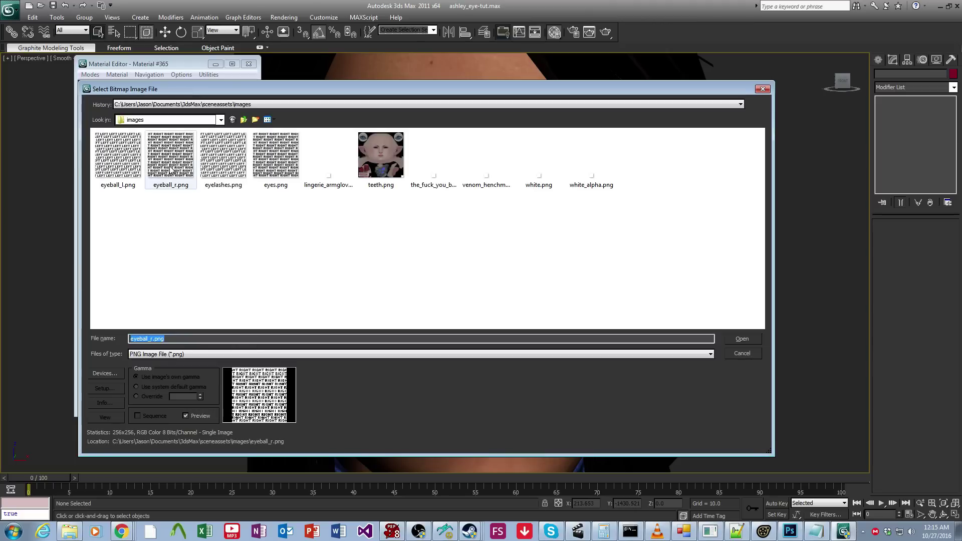
pyautogui.doubleClick(170, 156)
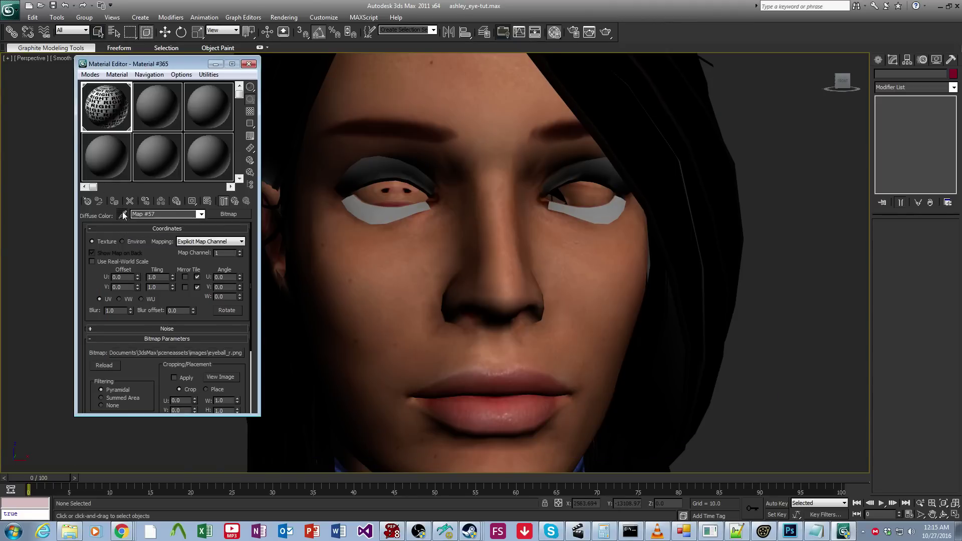
pyautogui.click(484, 269)
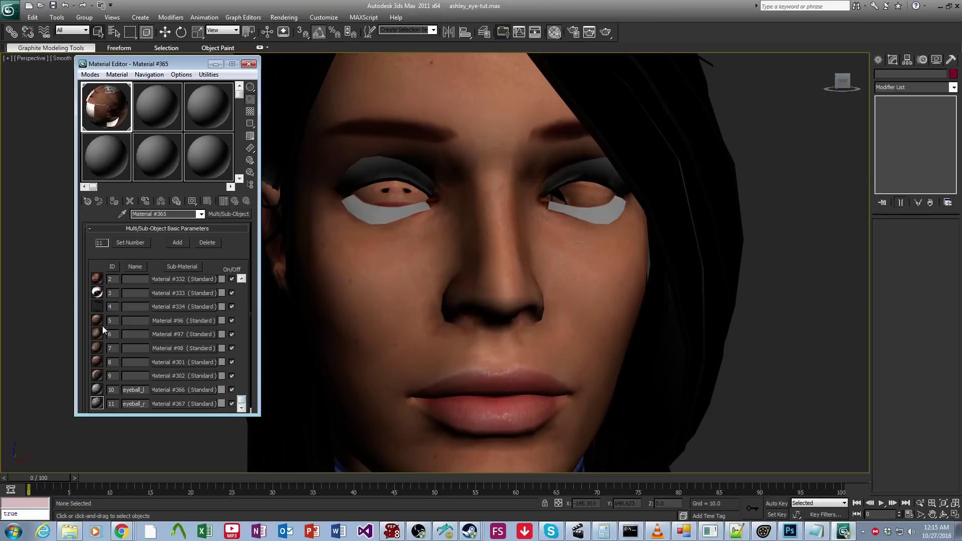
# Select the eye element on the viewer's right and give it material ID 10
pyautogui.doubleClick(139, 393)
pyautogui.press('Tab')
pyautogui.click(563, 262)
pyautogui.click(900, 148)
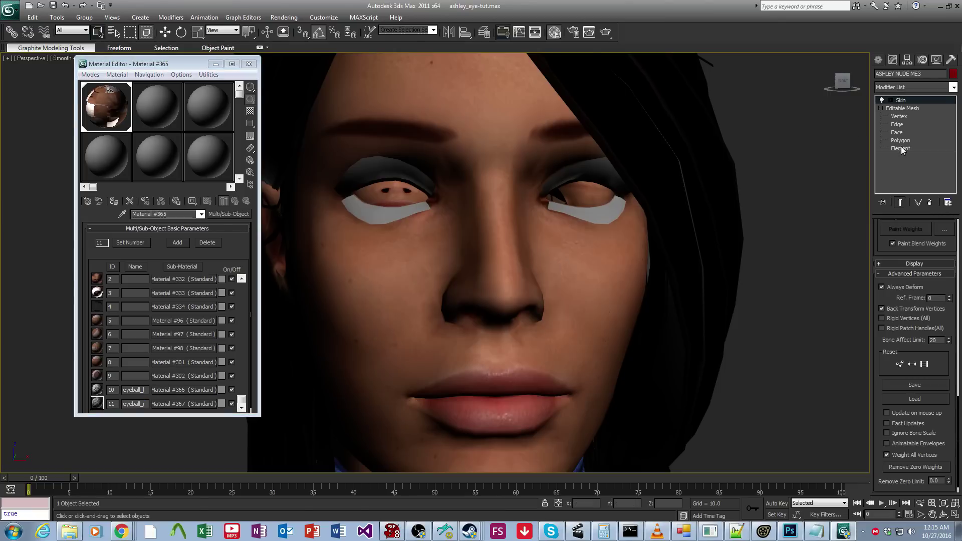
pyautogui.click(581, 194)
pyautogui.scroll(-5, 909, 401)
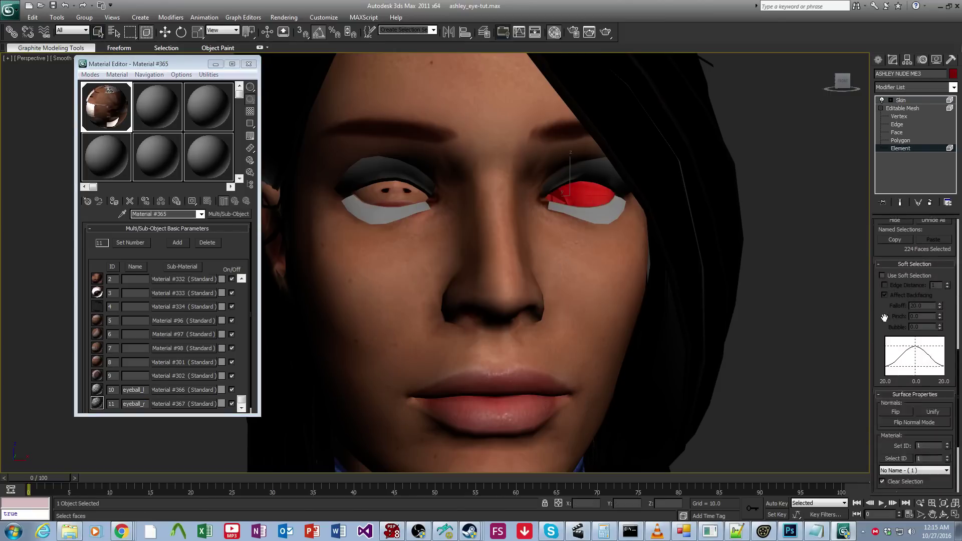
pyautogui.doubleClick(928, 323)
pyautogui.write('10')
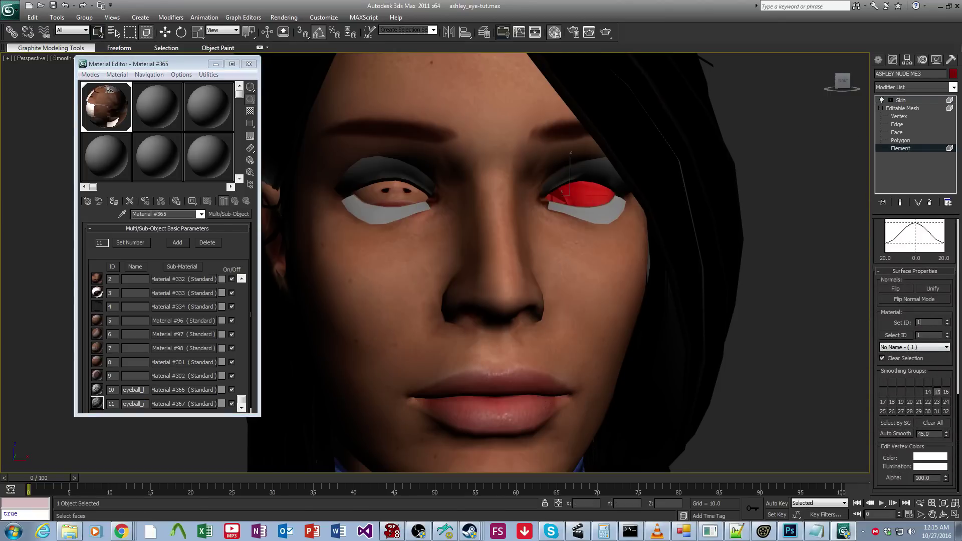
pyautogui.press('Return')
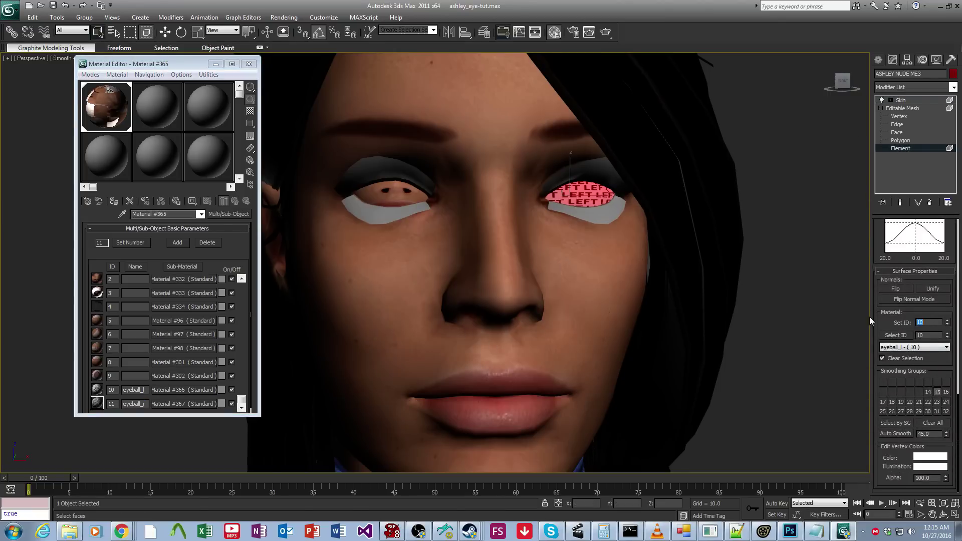
# Give the eye on the viewer's left material ID 11, then leave element mode
pyautogui.click(387, 198)
pyautogui.write('11')
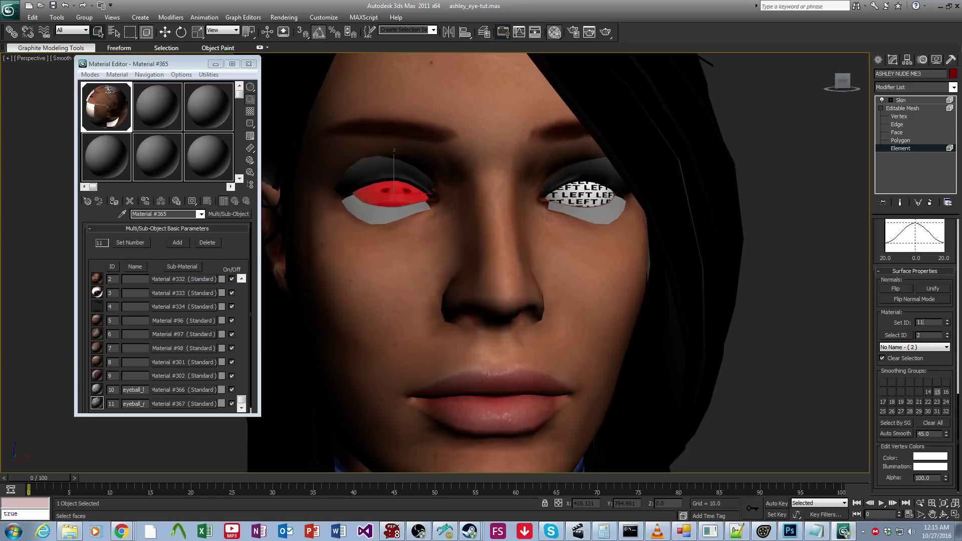
pyautogui.press('Return')
pyautogui.click(899, 108)
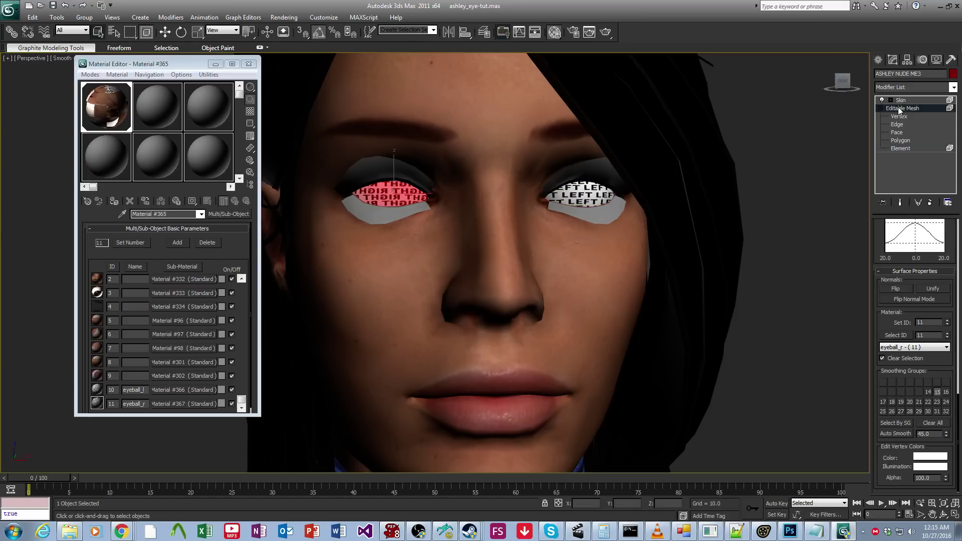
# Export the scene as the reference SMD 'ref_ashley_eyetut' with the Source SMD exporter
pyautogui.click(789, 203)
pyautogui.click(9, 9)
pyautogui.click(32, 169)
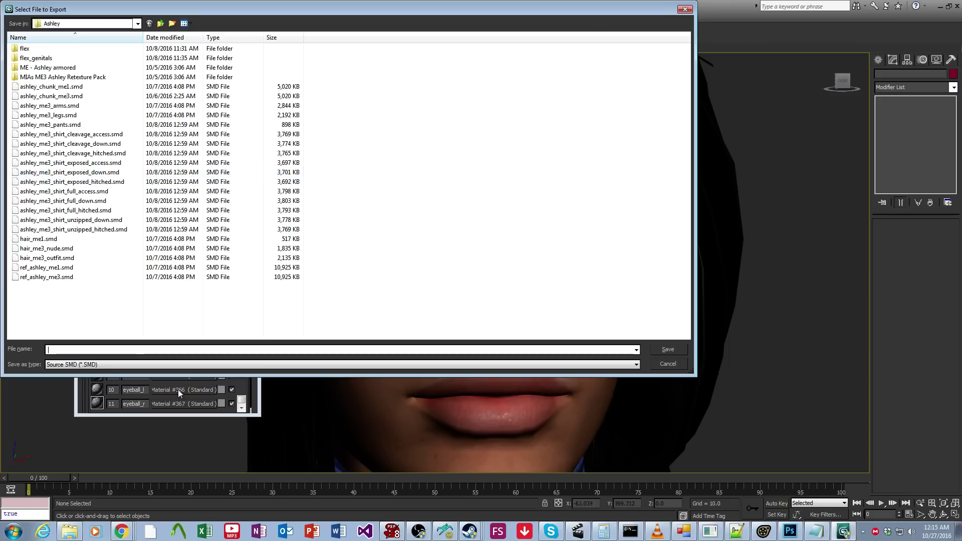
pyautogui.write('ref_ashley_eyetest')
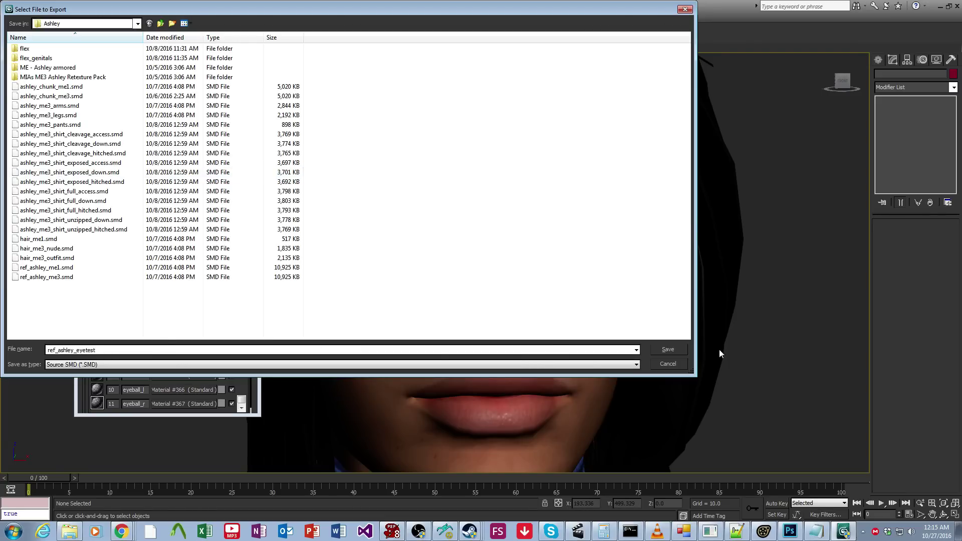
pyautogui.press('BackSpace')
pyautogui.press('BackSpace')
pyautogui.press('BackSpace')
pyautogui.write('ut')
pyautogui.click(682, 352)
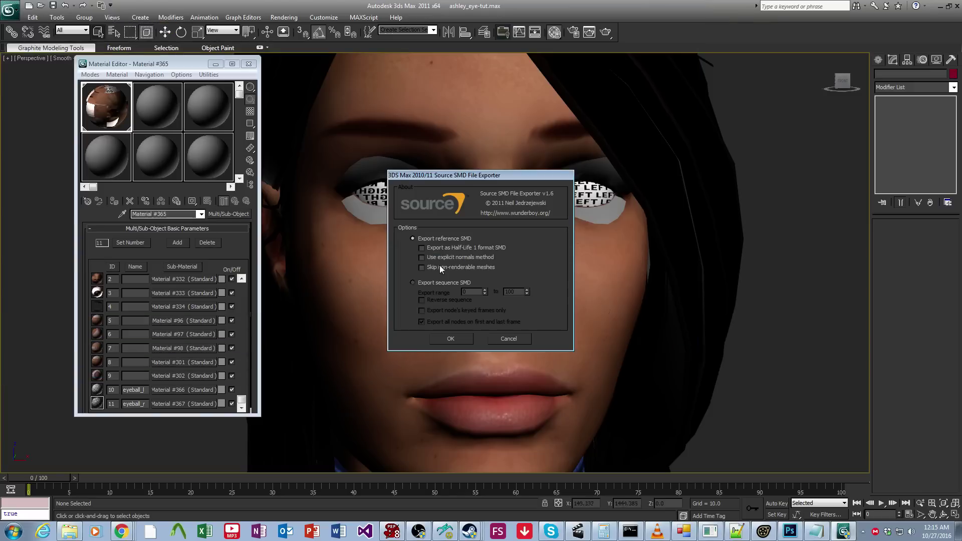
pyautogui.click(455, 338)
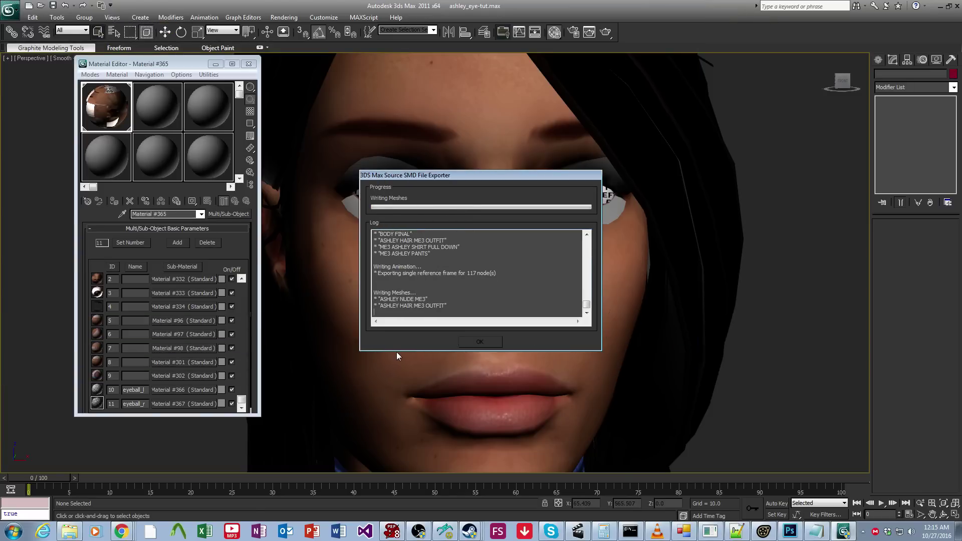
pyautogui.click(478, 342)
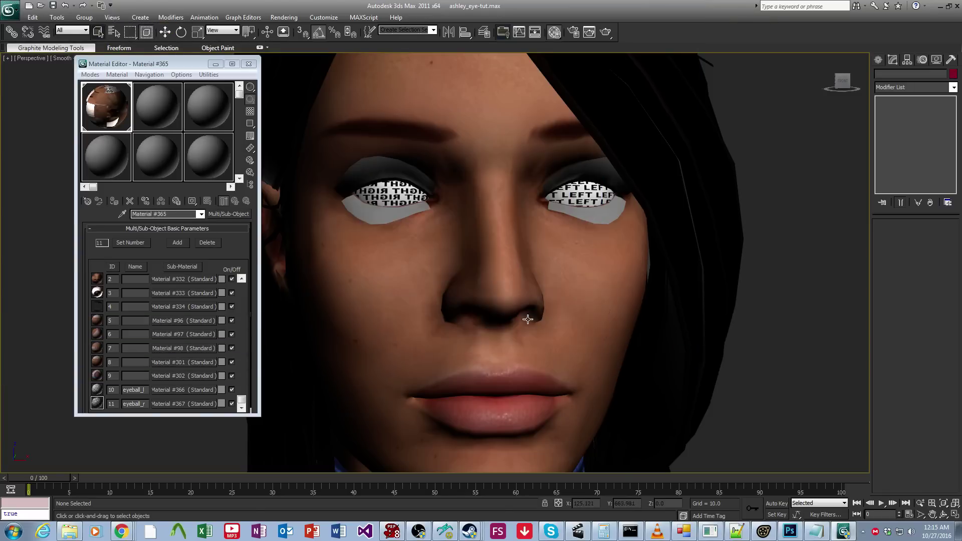
# Review the eyes_updown/eyes_rightleft flexcontrollers, righteye/lefteye eyeballs and attachment lines in sfm_ashley_me3_eyetut.qc
pyautogui.click(736, 530)
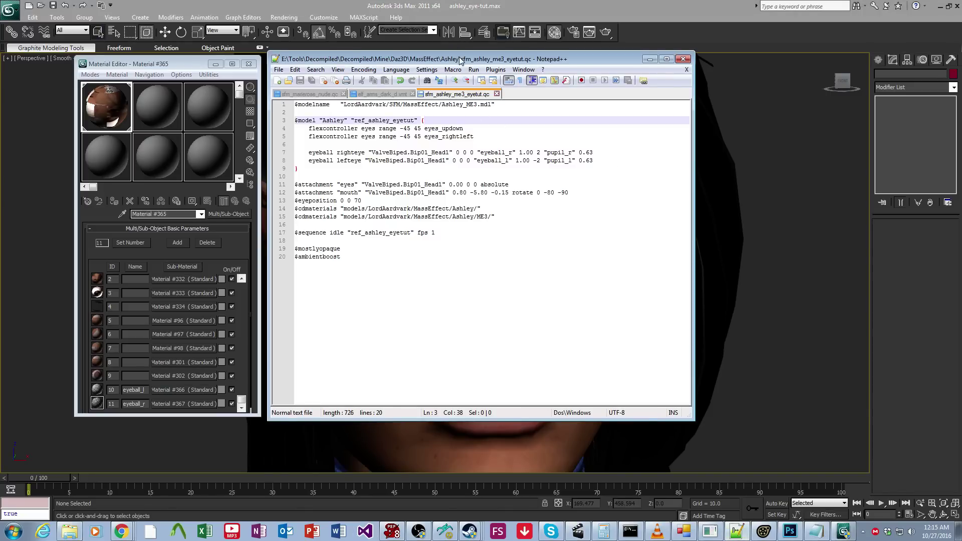
pyautogui.moveTo(458, 58); pyautogui.dragTo(575, 99)
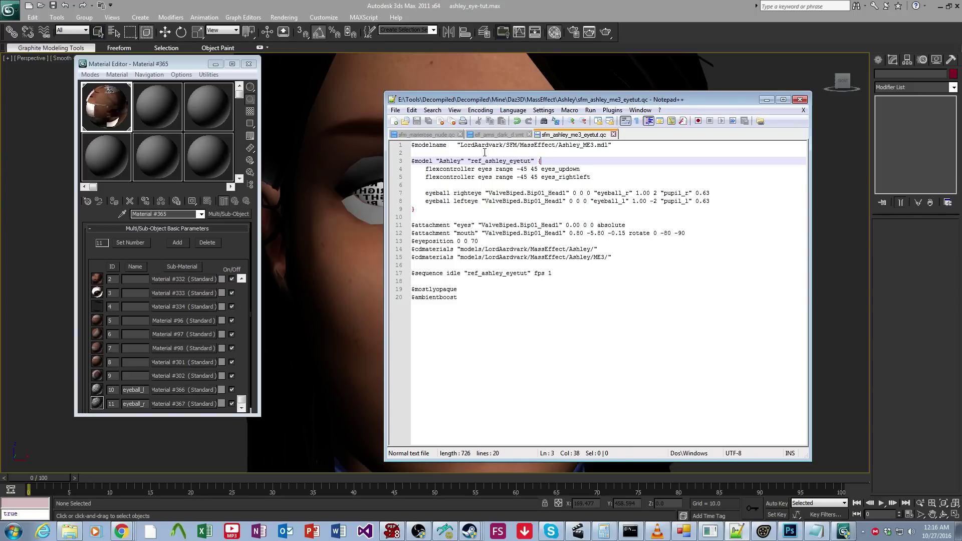
pyautogui.moveTo(719, 201); pyautogui.dragTo(385, 167)
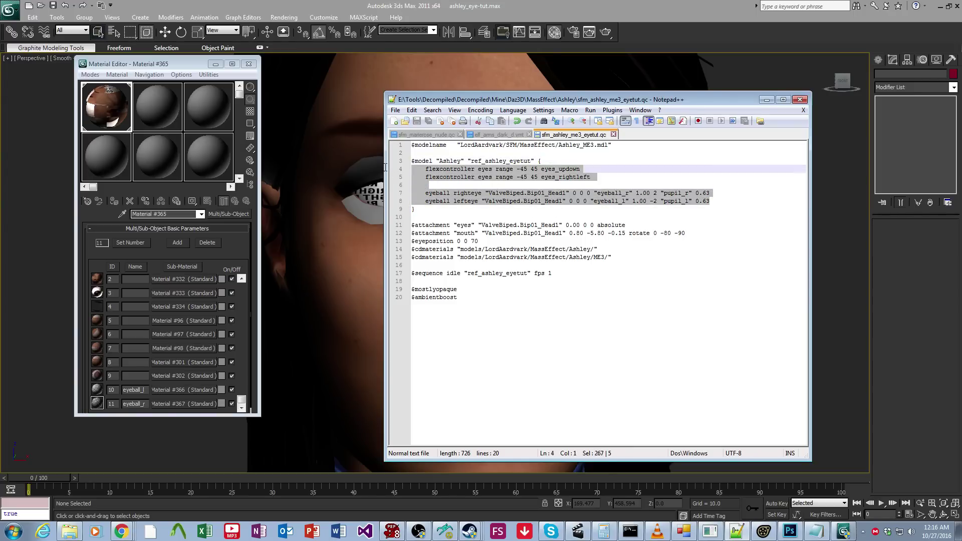
pyautogui.moveTo(693, 234); pyautogui.dragTo(411, 225)
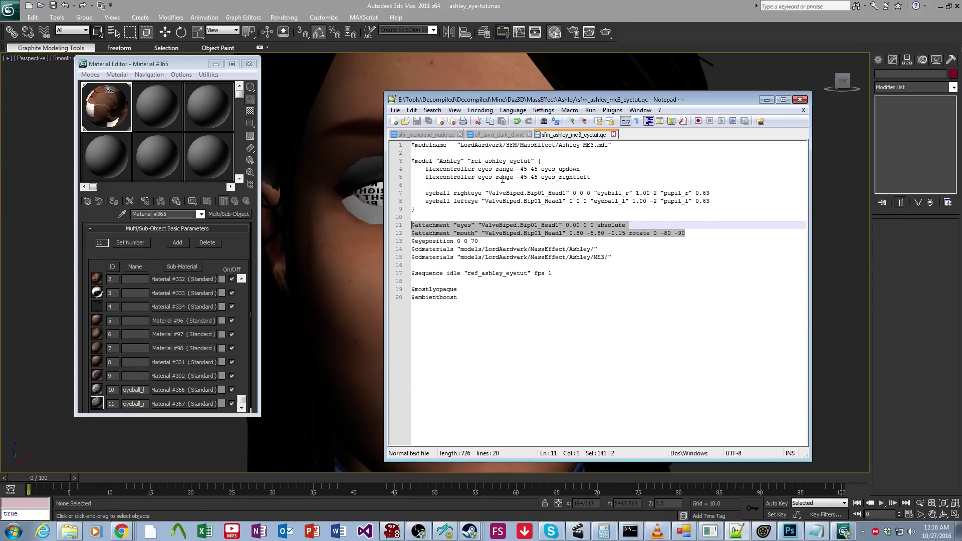
pyautogui.click(596, 177)
pyautogui.moveTo(598, 178); pyautogui.dragTo(365, 169)
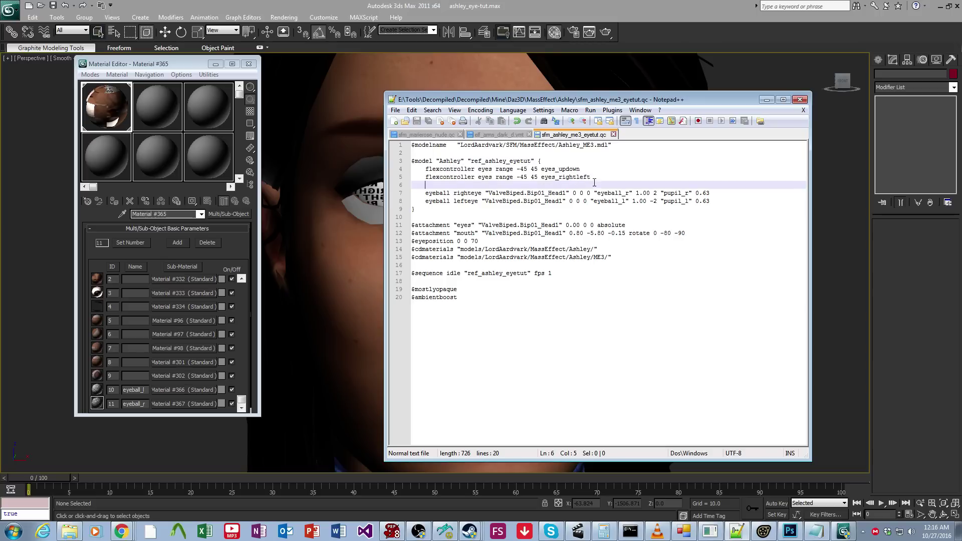
pyautogui.moveTo(537, 169); pyautogui.dragTo(519, 176)
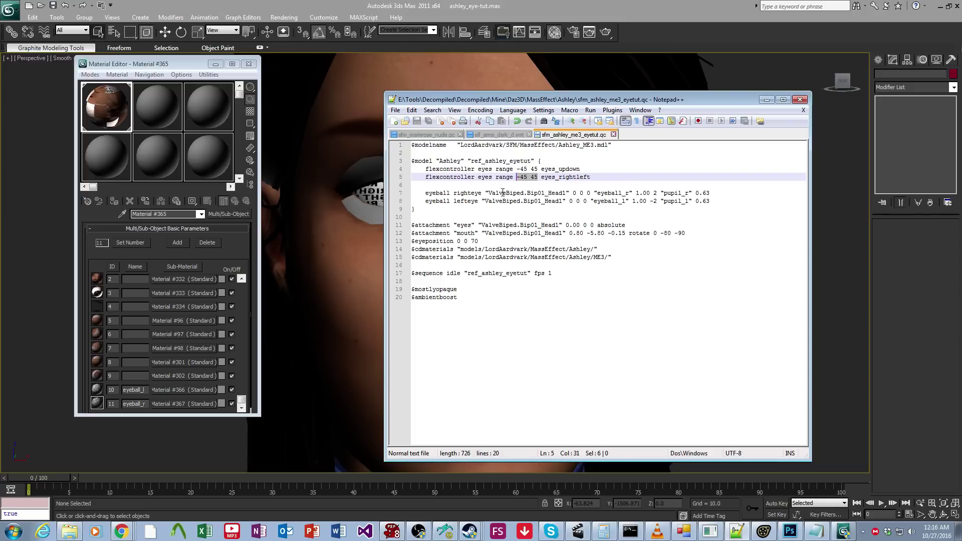
# On line 7, type platypus as a sample name; review bone, 0 0 0, eyeball_r, angle 2, iris 0.63
pyautogui.moveTo(450, 193)
pyautogui.mouseDown()
pyautogui.moveTo(425, 193)
pyautogui.moveTo(454, 194)
pyautogui.mouseUp()
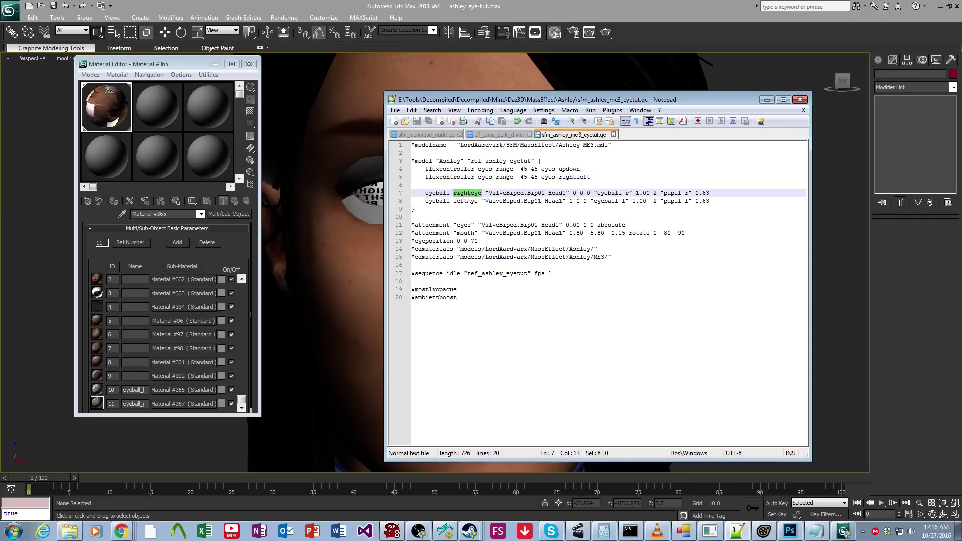
pyautogui.write('platypus')
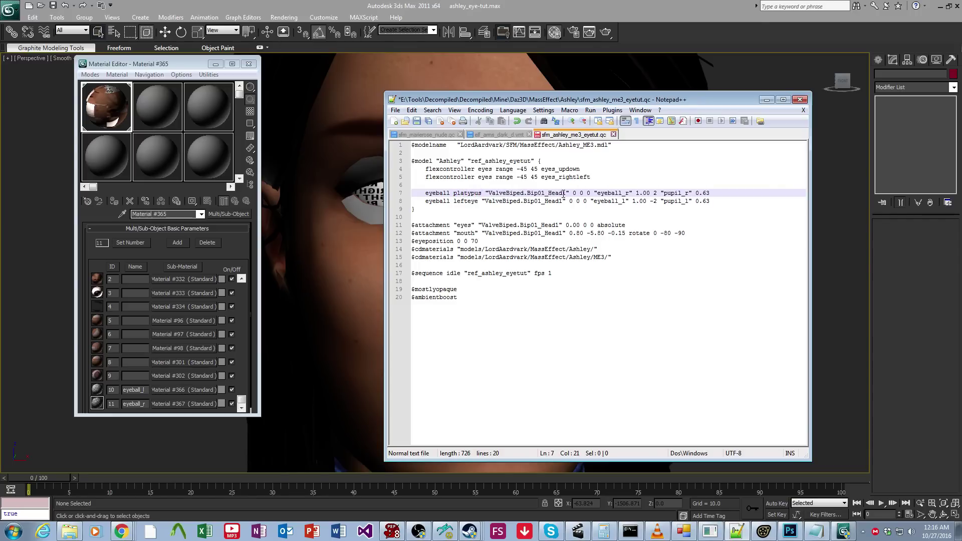
pyautogui.moveTo(564, 194); pyautogui.dragTo(489, 193)
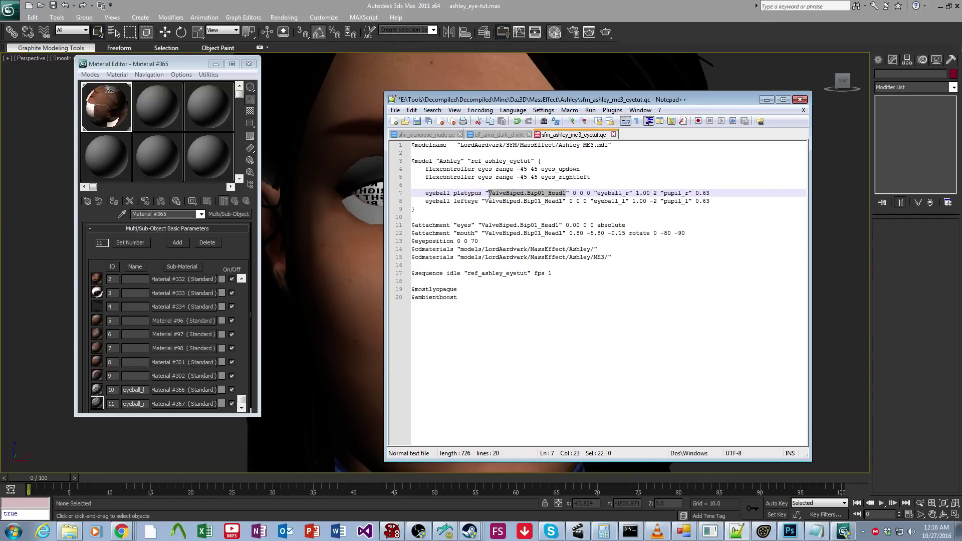
pyautogui.moveTo(591, 193); pyautogui.dragTo(573, 193)
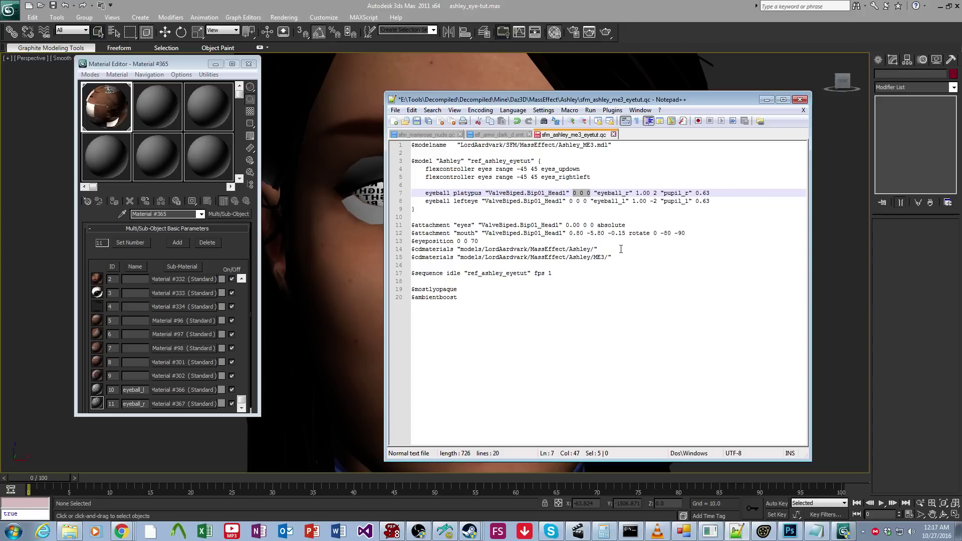
pyautogui.click(630, 193)
pyautogui.moveTo(630, 193)
pyautogui.mouseDown()
pyautogui.moveTo(597, 194)
pyautogui.moveTo(636, 193)
pyautogui.mouseUp()
pyautogui.moveTo(657, 193)
pyautogui.mouseDown()
pyautogui.moveTo(674, 193)
pyautogui.moveTo(663, 193)
pyautogui.mouseUp()
pyautogui.moveTo(711, 193); pyautogui.dragTo(695, 193)
pyautogui.moveTo(591, 193); pyautogui.dragTo(572, 194)
# Put the head mesh at Vertex level with edged faces shown over the face
pyautogui.click(460, 12)
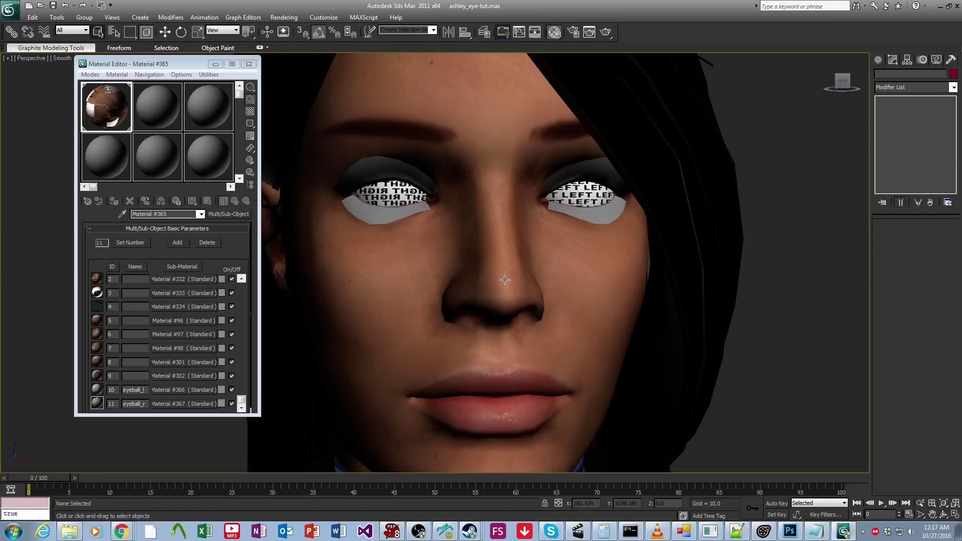
pyautogui.scroll(3, 515, 294)
pyautogui.click(569, 294)
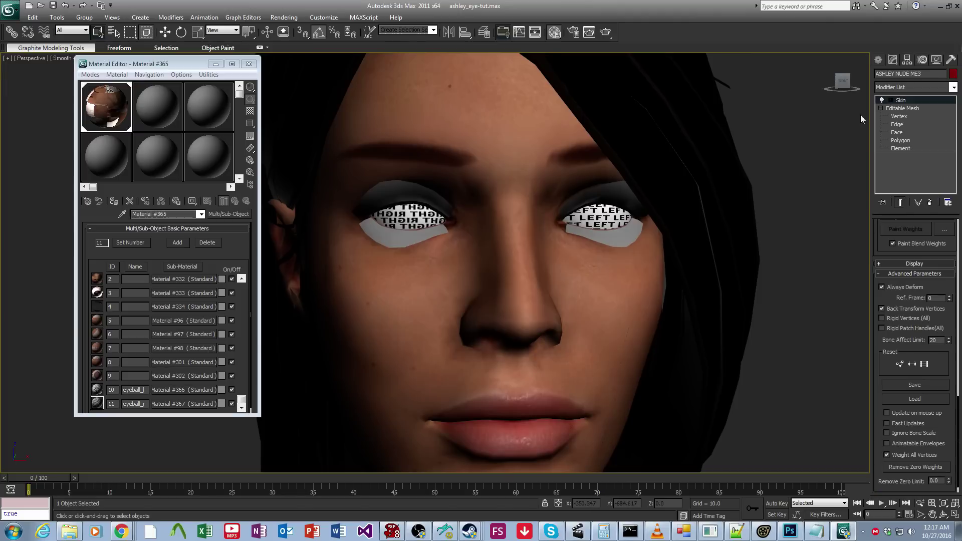
pyautogui.click(901, 116)
pyautogui.moveTo(606, 309); pyautogui.dragTo(602, 341, button='middle')
pyautogui.scroll(-3, 601, 341)
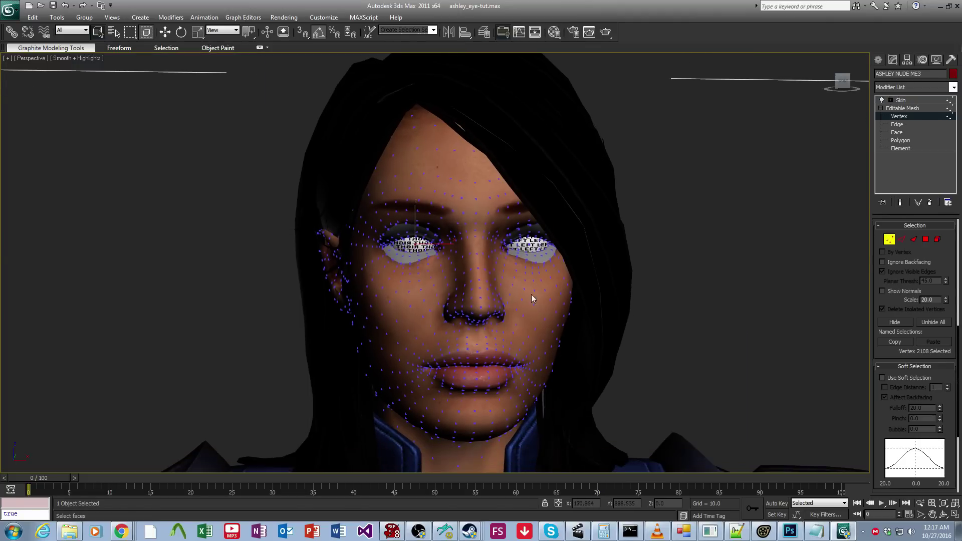
pyautogui.scroll(5, 532, 298)
pyautogui.press('F4')
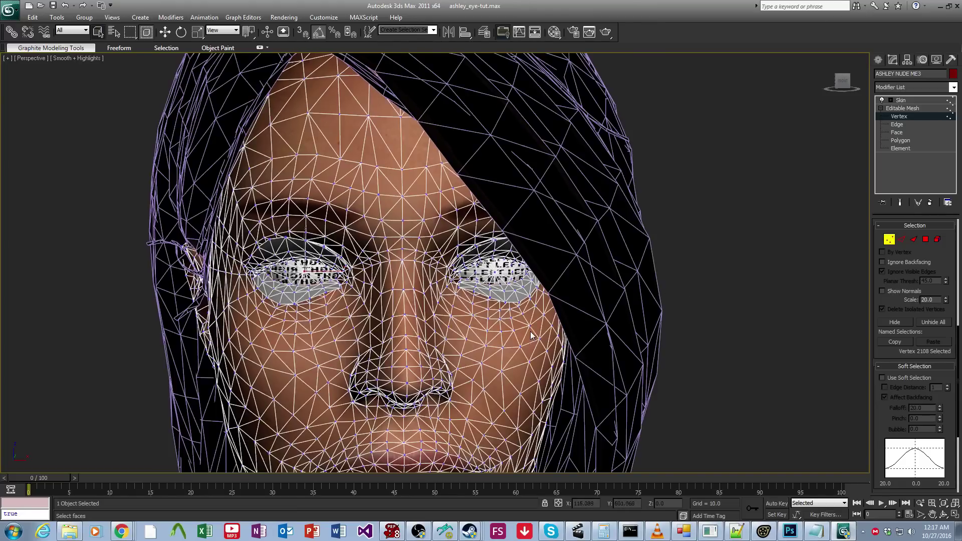
# Select the left-textured eye's centre vertex and read its position: X 1.252, Y -2.678, Z 67.726
pyautogui.scroll(6, 531, 332)
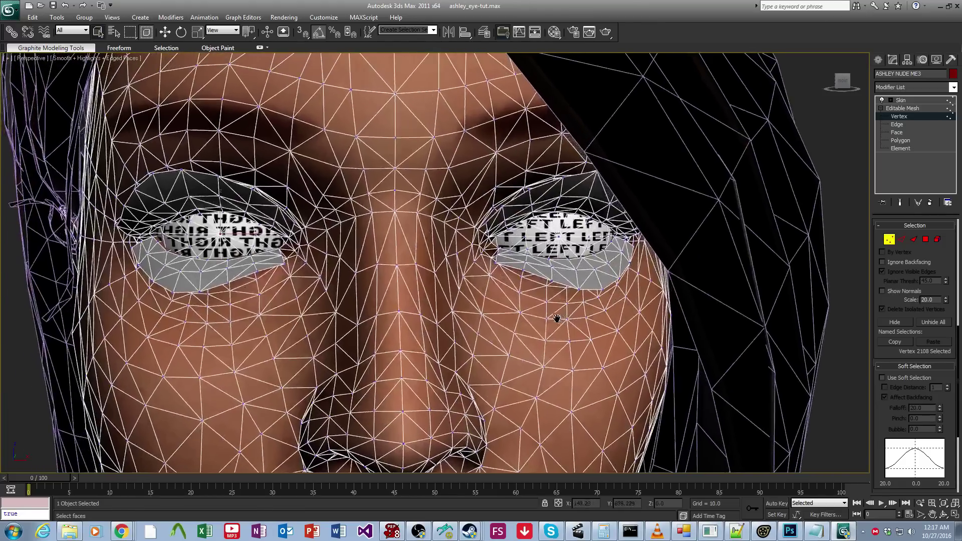
pyautogui.moveTo(555, 319); pyautogui.dragTo(387, 313, button='middle')
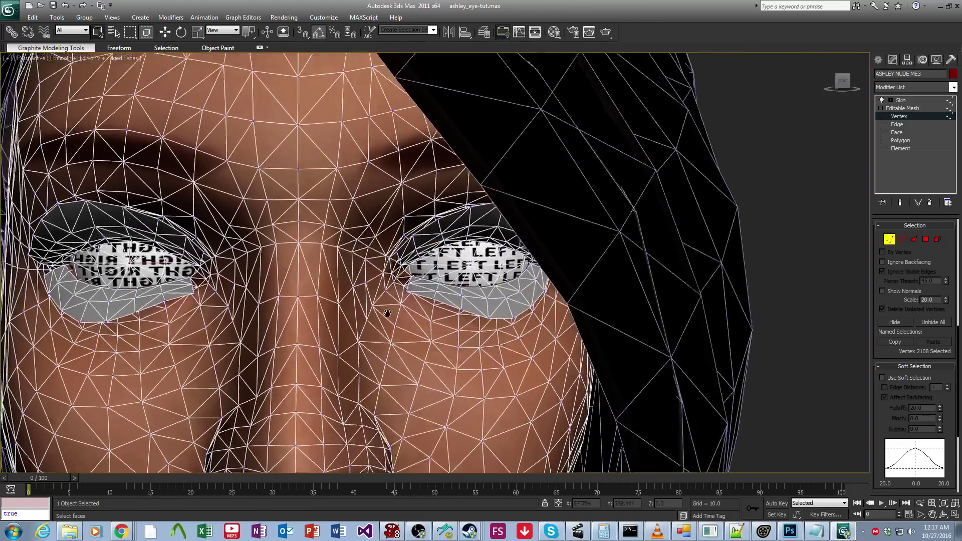
pyautogui.scroll(3, 416, 284)
pyautogui.scroll(1, 536, 293)
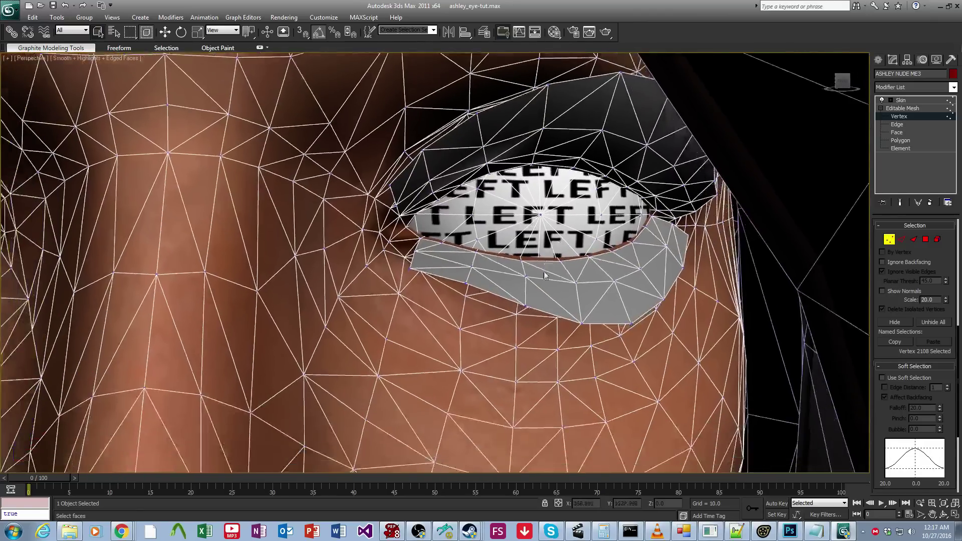
pyautogui.click(539, 214)
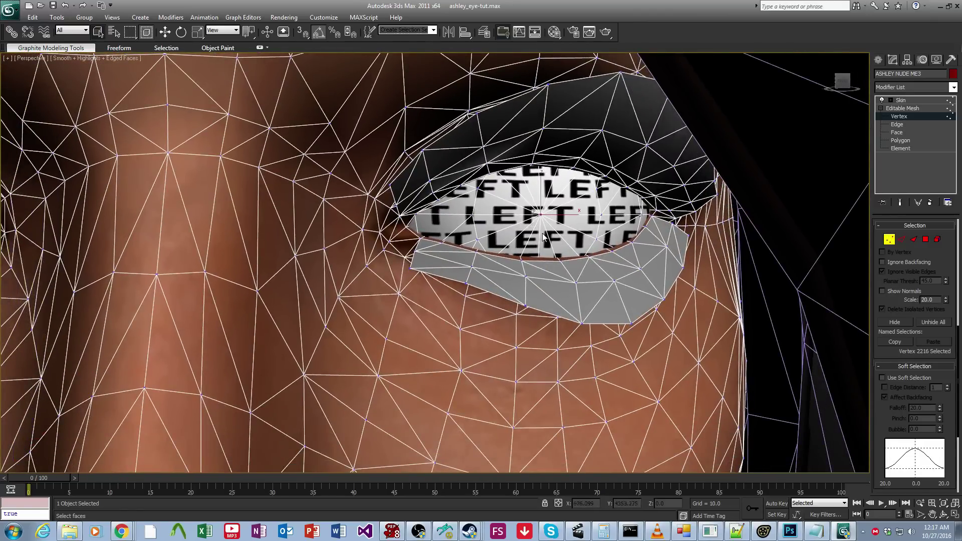
pyautogui.click(165, 32)
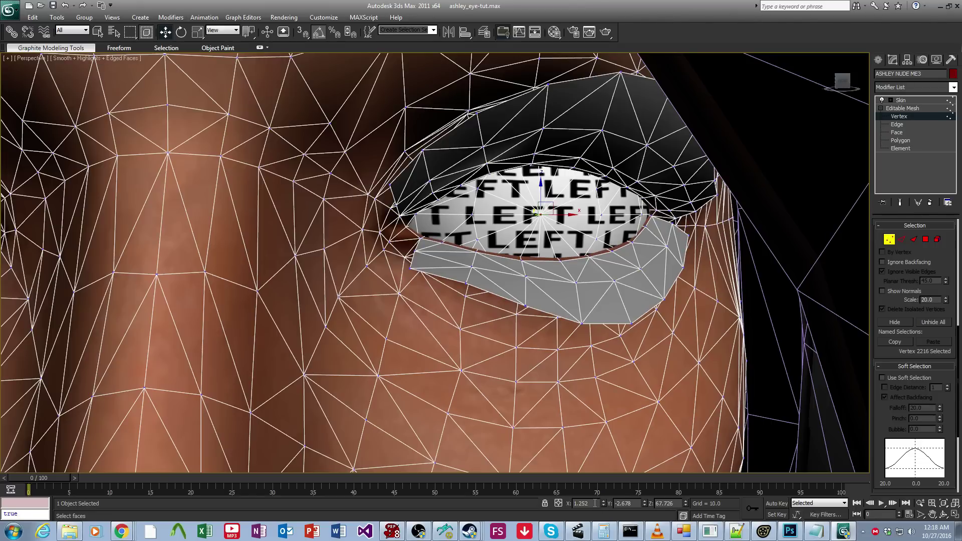
# Replace the first position value on line 7 with -1.252
pyautogui.click(736, 531)
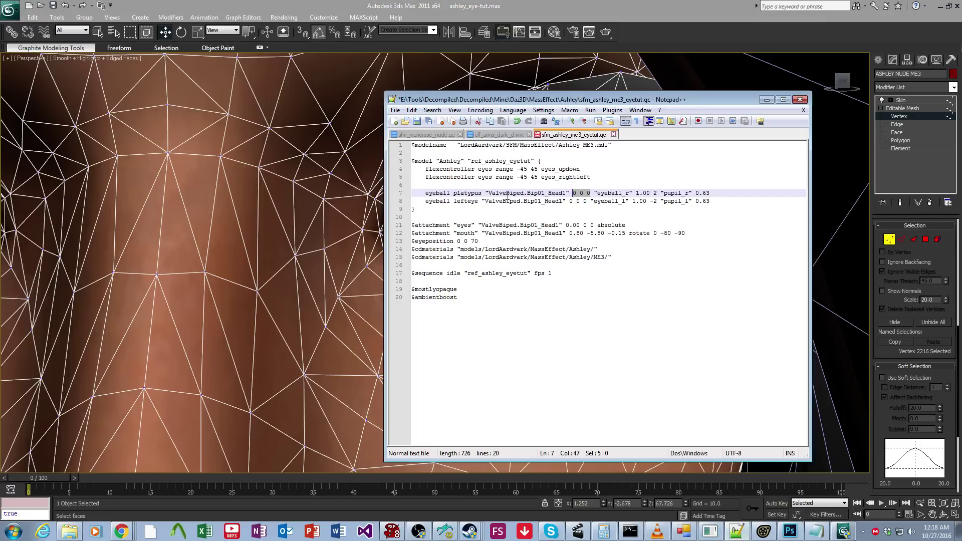
pyautogui.press('Down')
pyautogui.press('Down')
pyautogui.press('Down')
pyautogui.doubleClick(575, 194)
pyautogui.write('-1.252')
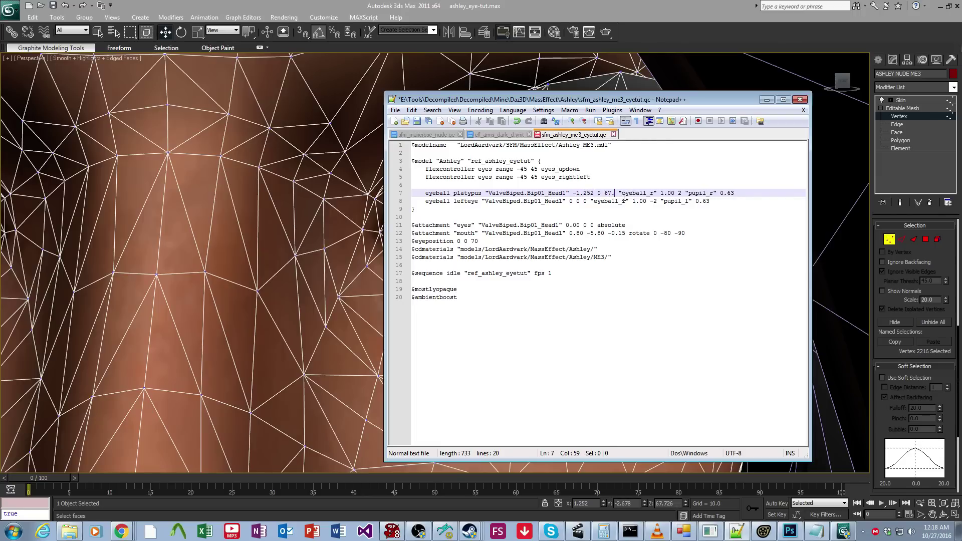
# In the four-viewport Left view, pick the eyeball's centre vertex and copy its Y value -2.076
pyautogui.hotkey('alt', 'Tab')
pyautogui.scroll(-5, 562, 207)
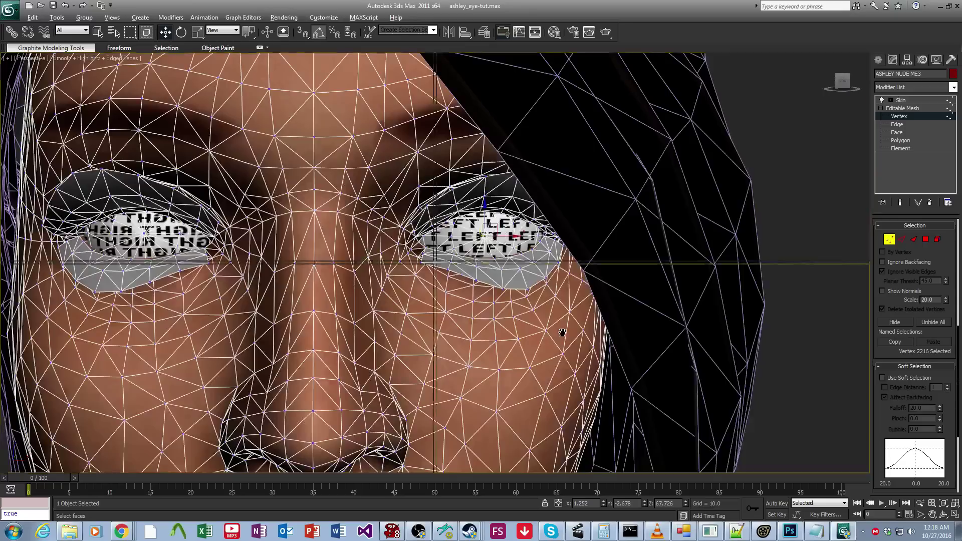
pyautogui.hotkey('alt', 'w')
pyautogui.scroll(10, 235, 381)
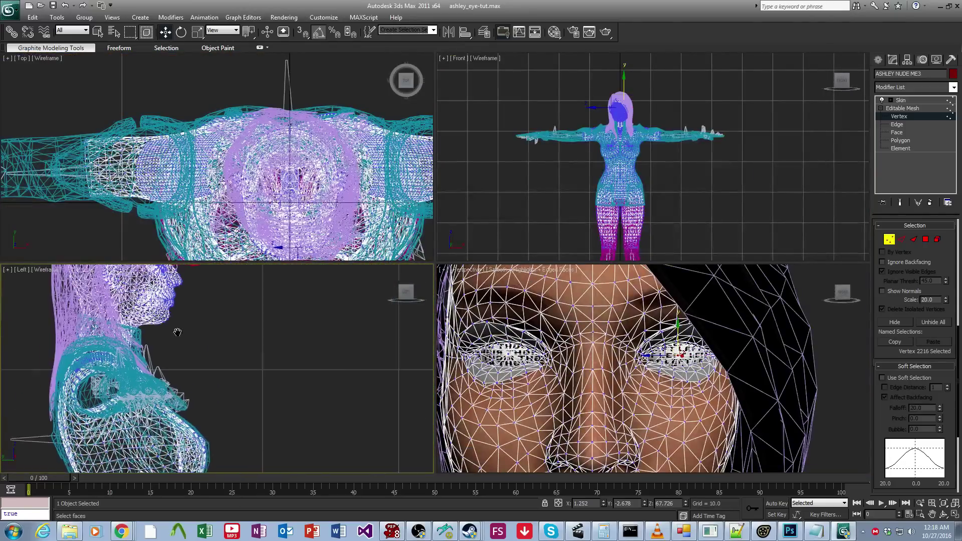
pyautogui.scroll(8, 244, 379)
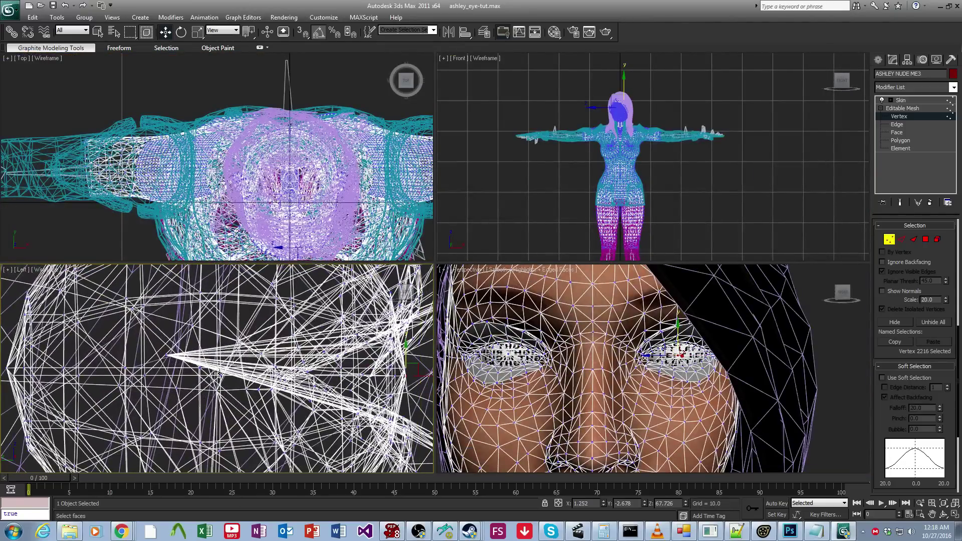
pyautogui.keyDown('ctrl'); pyautogui.click(221, 376); pyautogui.keyUp('ctrl')
pyautogui.scroll(-5, 235, 351)
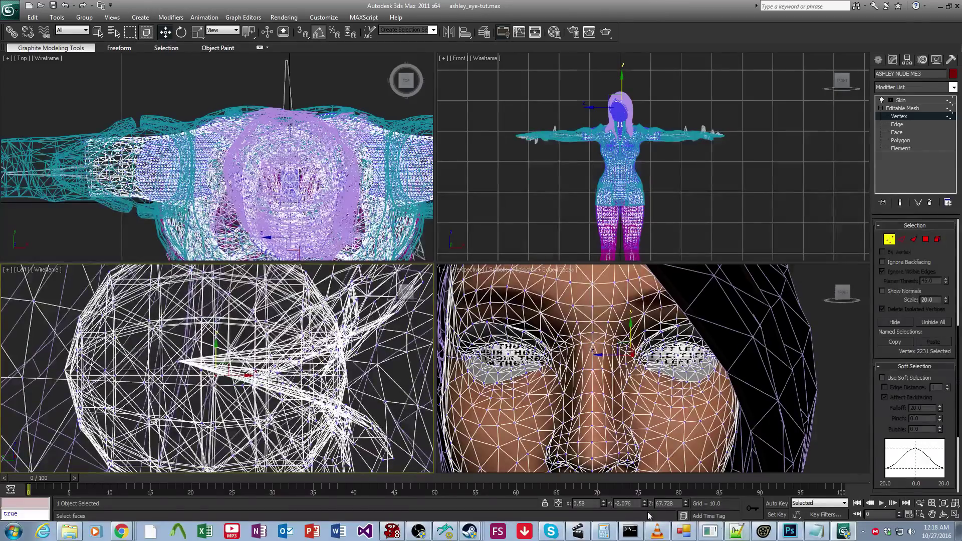
pyautogui.doubleClick(626, 503)
pyautogui.hotkey('ctrl', 'c')
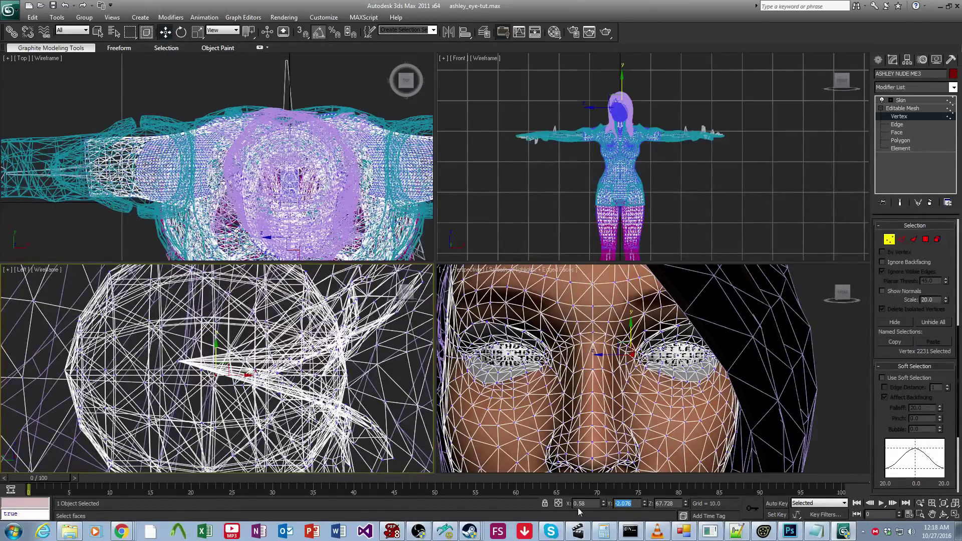
pyautogui.click(708, 531)
# Paste -2.076 as the Y value of line 7's right eyeball position and save
pyautogui.click(601, 192)
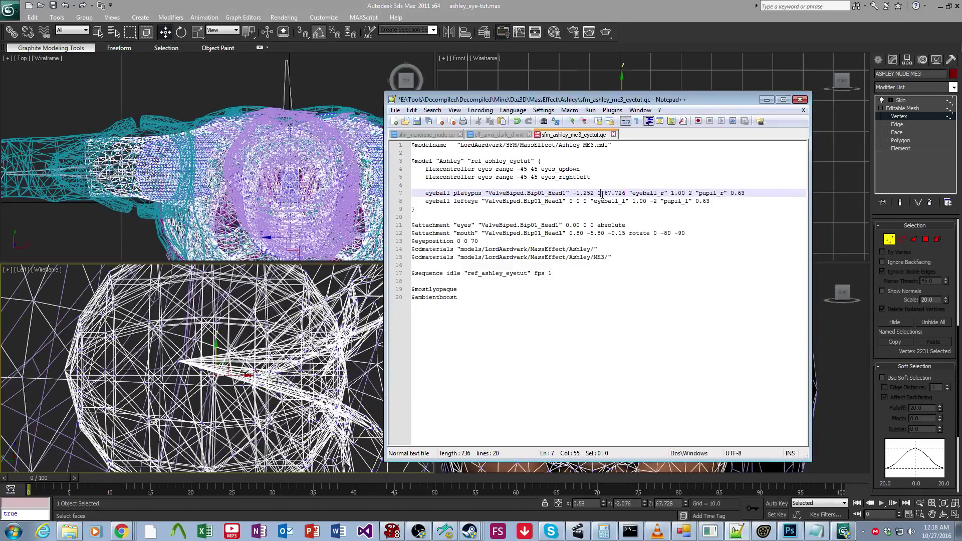
pyautogui.press('BackSpace')
pyautogui.hotkey('ctrl', 'f')
pyautogui.click(705, 302)
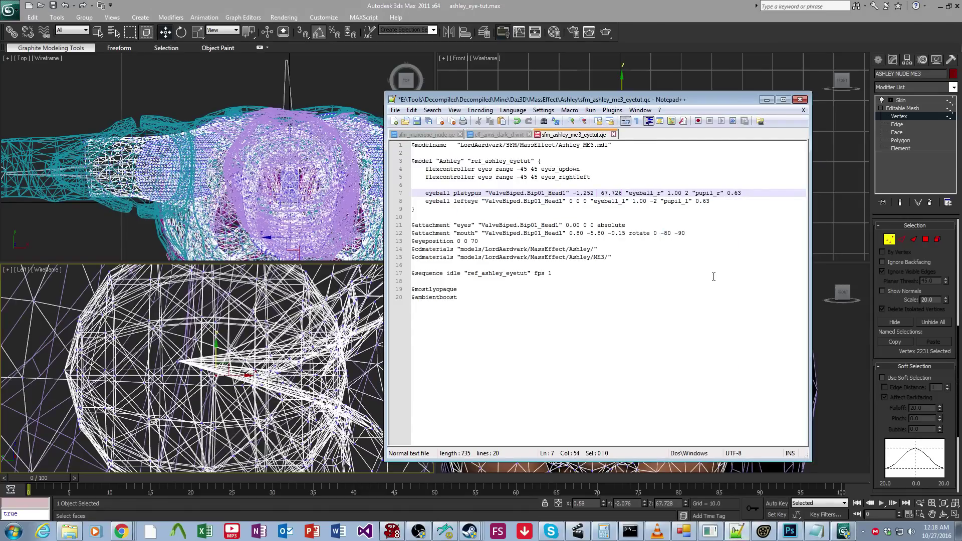
pyautogui.hotkey('ctrl', 'v')
pyautogui.hotkey('ctrl', 's')
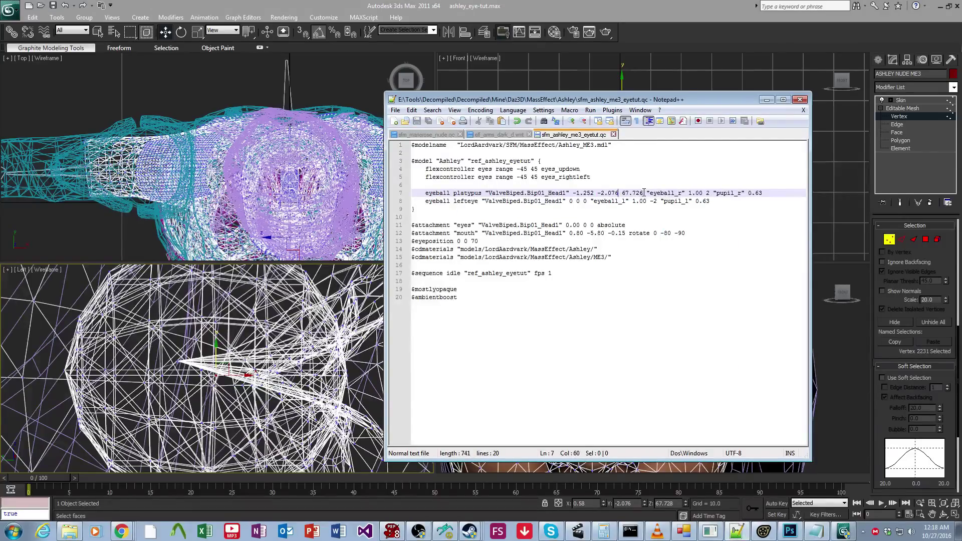
# Copy the position onto line 8's left eyeball as 1.252 -2.076 67.726 and save
pyautogui.moveTo(643, 192); pyautogui.dragTo(569, 201)
pyautogui.hotkey('ctrl', 'c')
pyautogui.hotkey('ctrl', 'v')
pyautogui.hotkey('ctrl', 's')
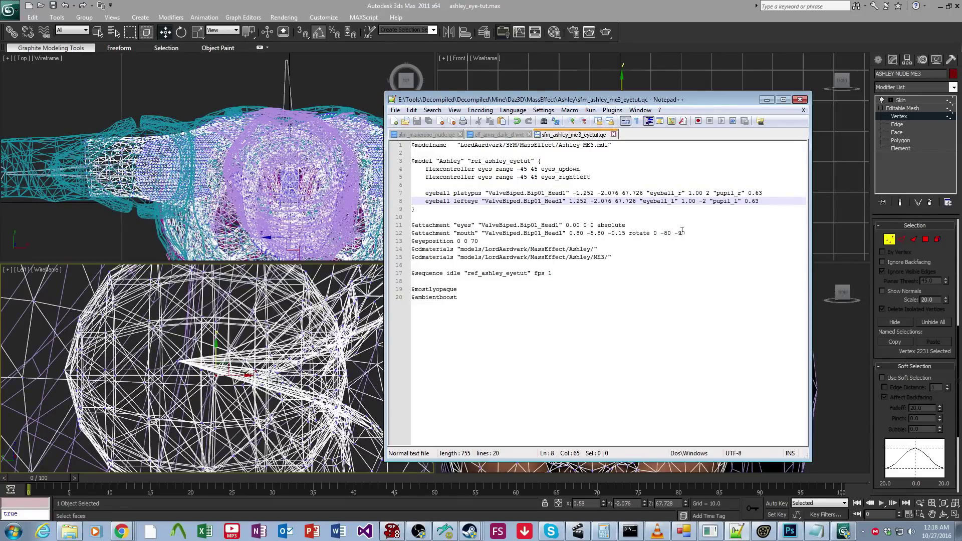
pyautogui.click(527, 233)
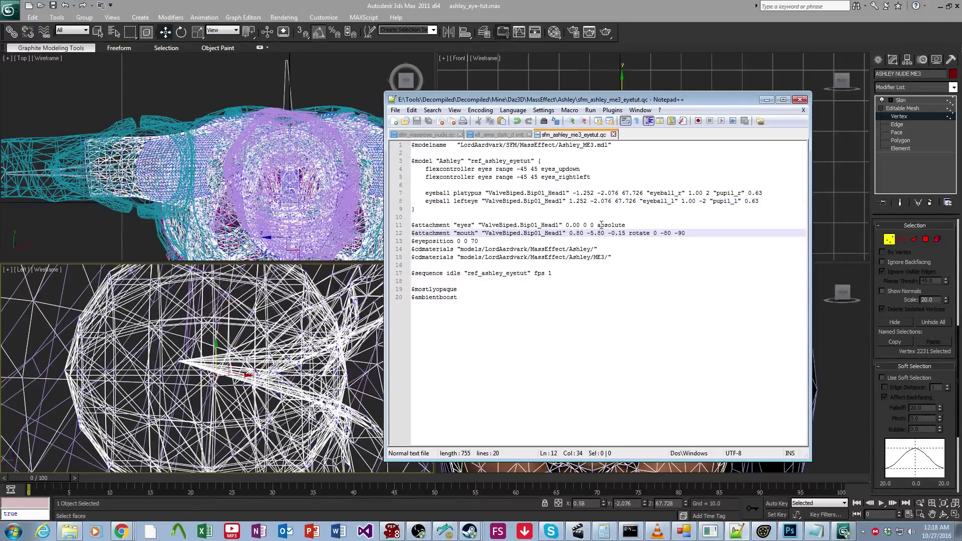
pyautogui.moveTo(626, 225); pyautogui.dragTo(404, 226)
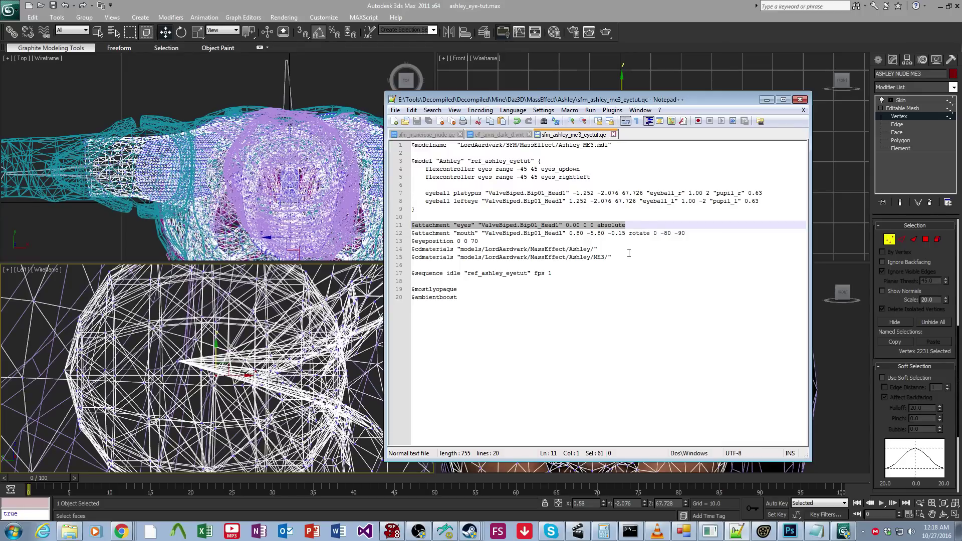
pyautogui.click(601, 249)
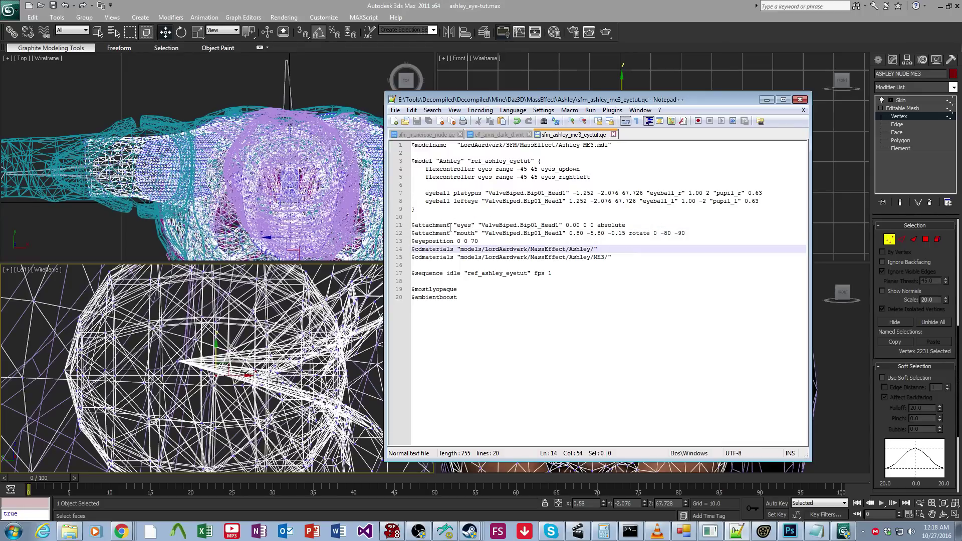
pyautogui.moveTo(451, 225); pyautogui.dragTo(381, 226)
pyautogui.moveTo(471, 226); pyautogui.dragTo(457, 226)
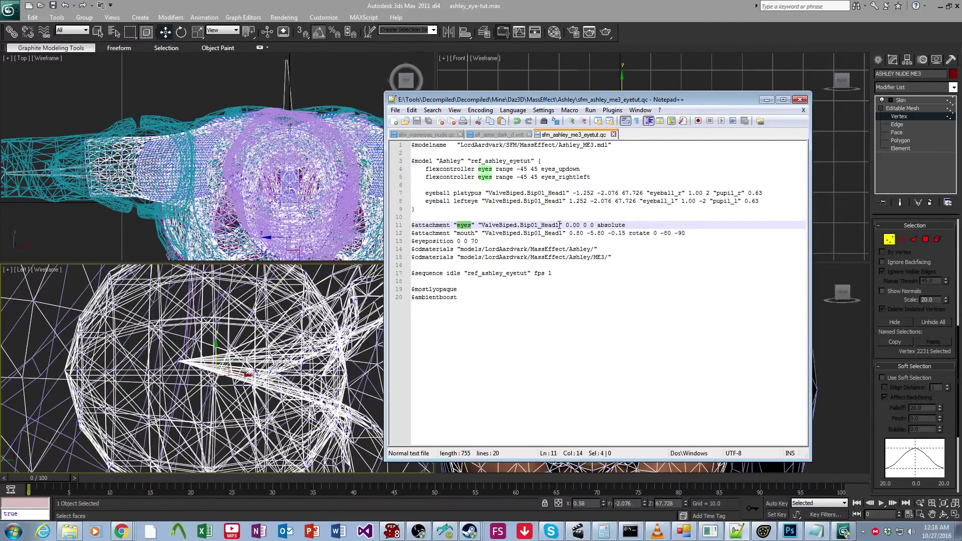
pyautogui.moveTo(560, 224); pyautogui.dragTo(481, 225)
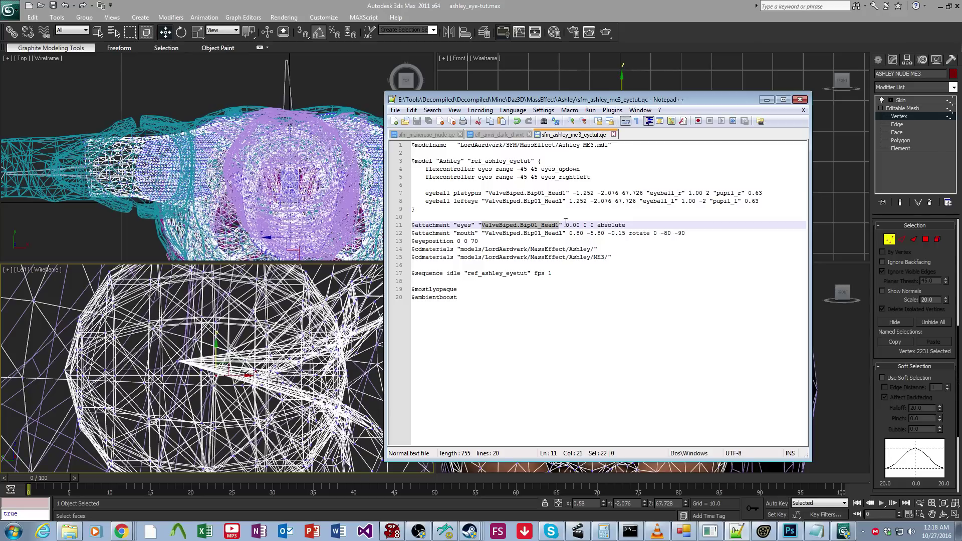
pyautogui.moveTo(593, 225); pyautogui.dragTo(566, 225)
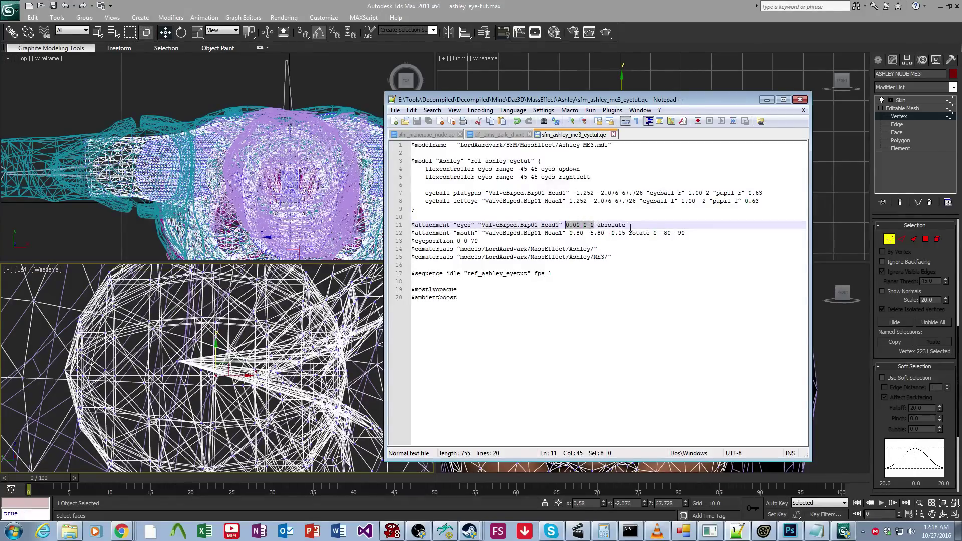
pyautogui.moveTo(631, 225); pyautogui.dragTo(597, 226)
pyautogui.click(631, 243)
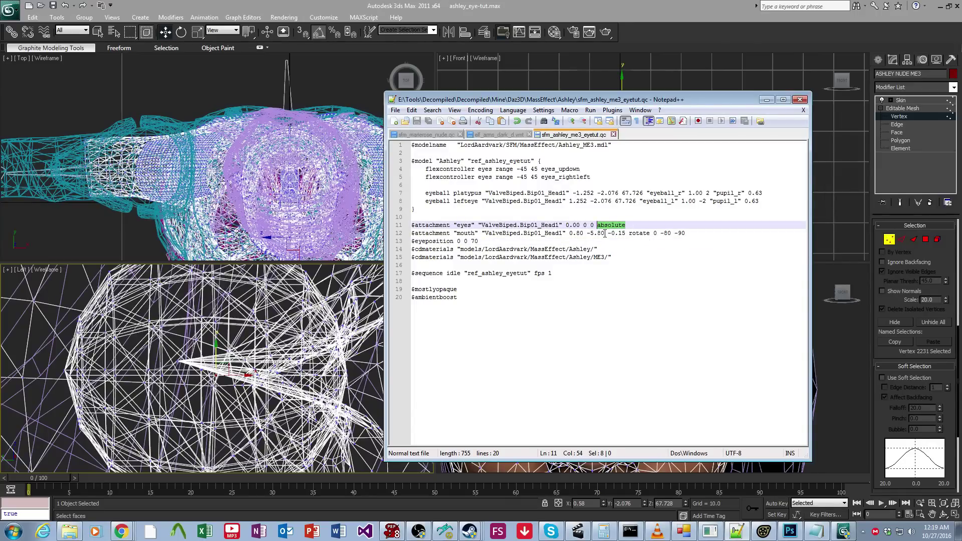
pyautogui.click(616, 239)
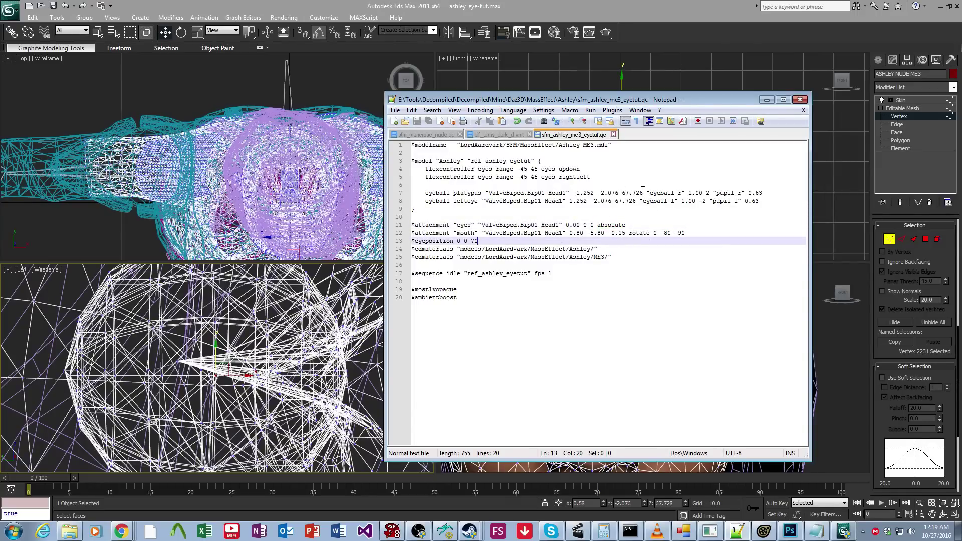
pyautogui.moveTo(643, 193); pyautogui.dragTo(597, 193)
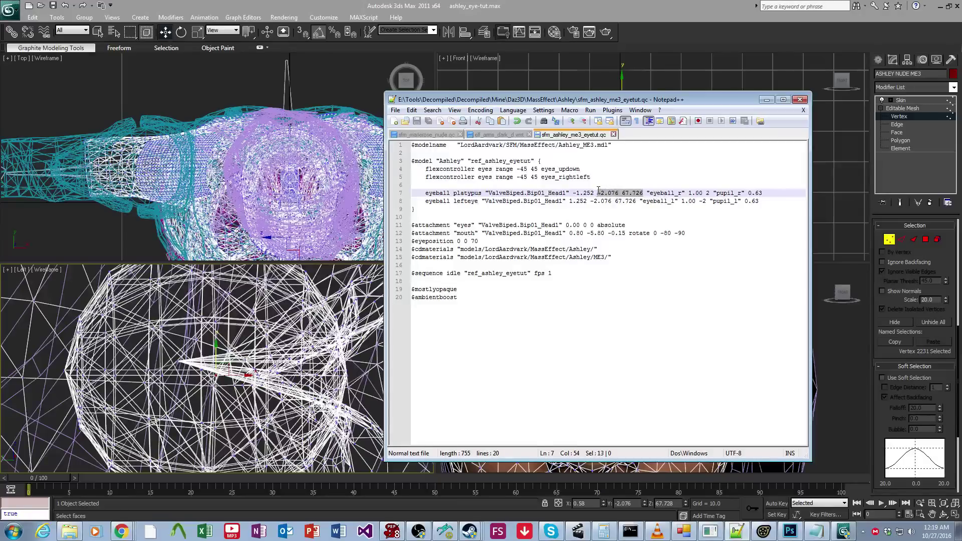
pyautogui.hotkey('ctrl', 'c')
pyautogui.moveTo(594, 225); pyautogui.dragTo(566, 225)
pyautogui.hotkey('ctrl', 'v')
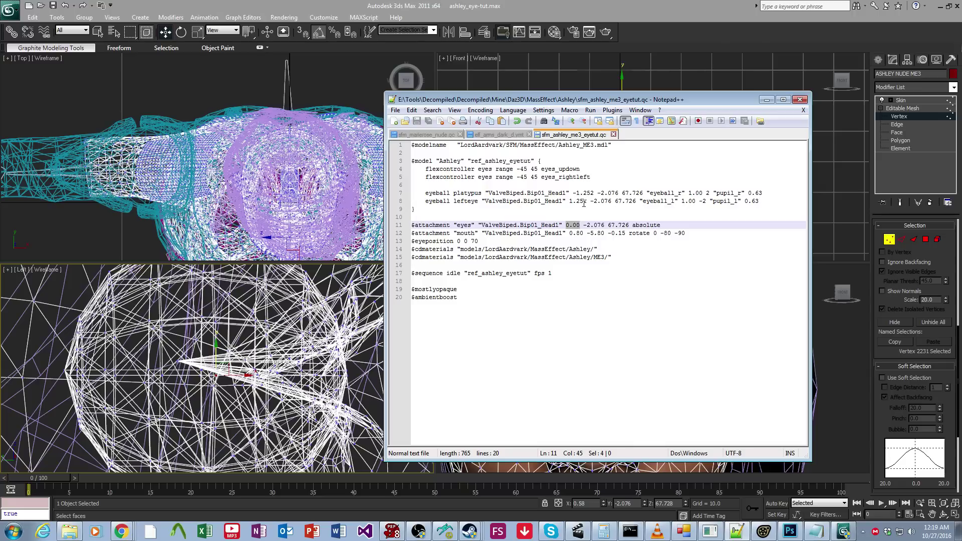
pyautogui.click(600, 201)
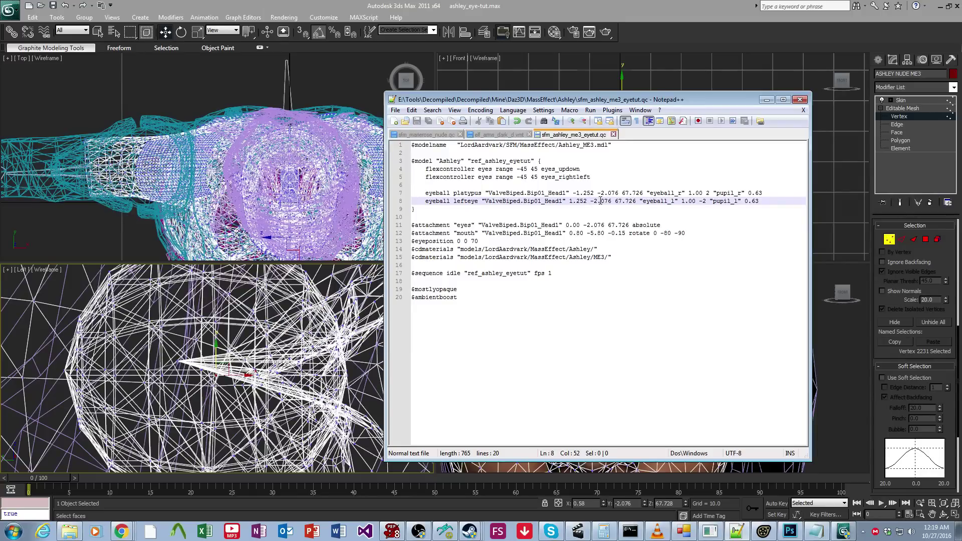
pyautogui.moveTo(597, 193); pyautogui.dragTo(565, 226)
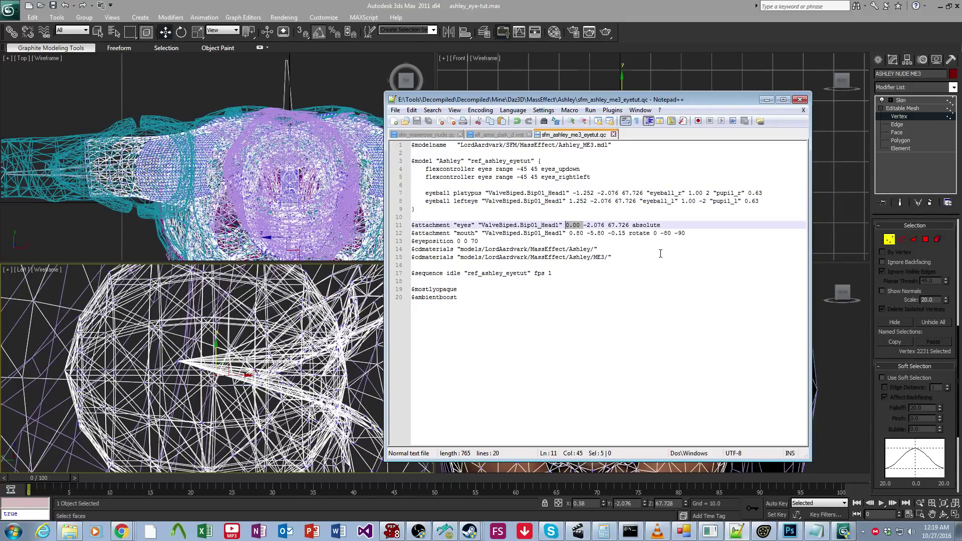
# Rename line 12's mouth attachment to narwhals and save the QC file
pyautogui.click(660, 254)
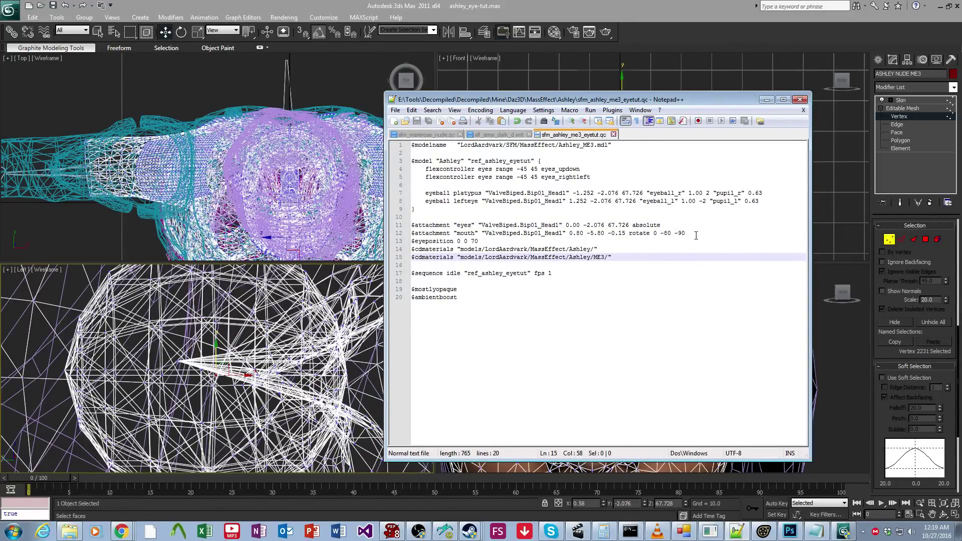
pyautogui.moveTo(697, 233); pyautogui.dragTo(385, 235)
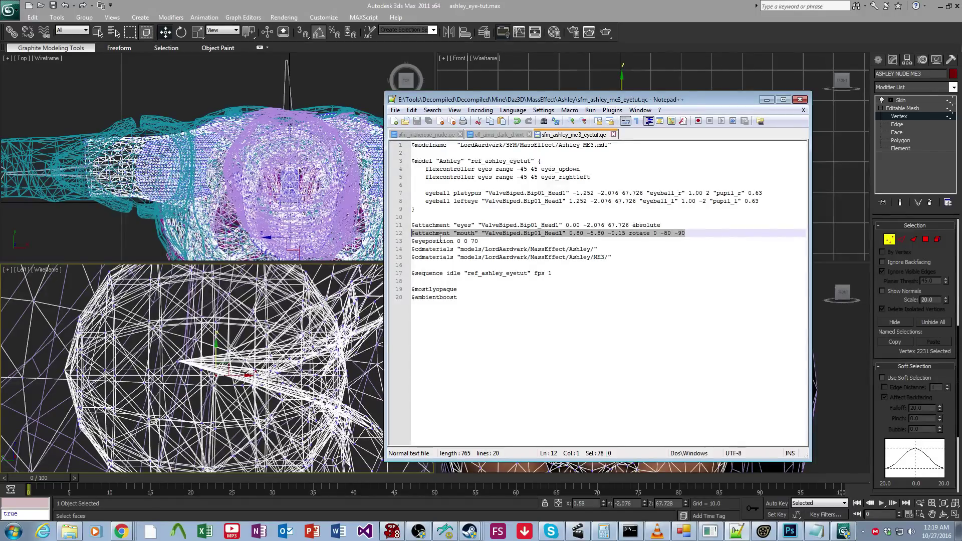
pyautogui.doubleClick(465, 233)
pyautogui.write('narwhals')
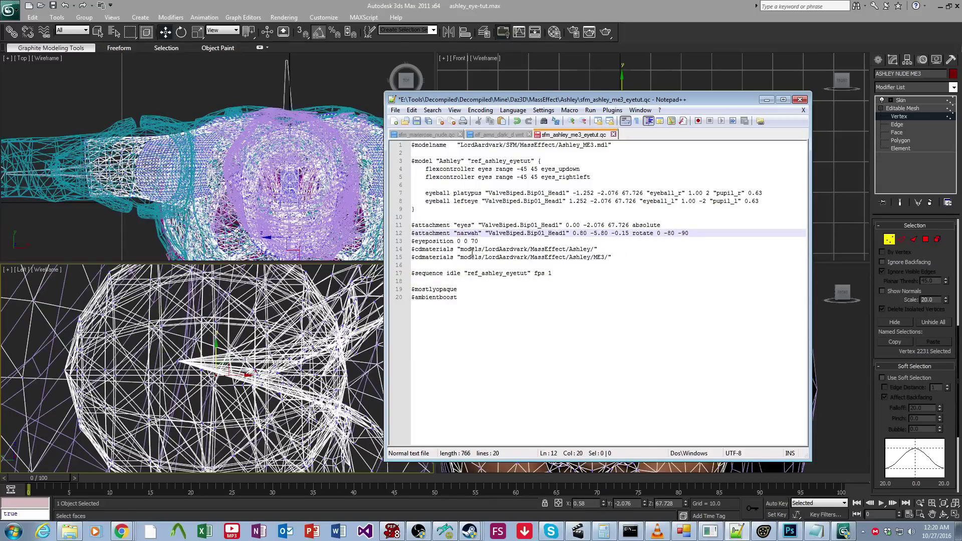
pyautogui.hotkey('ctrl', 's')
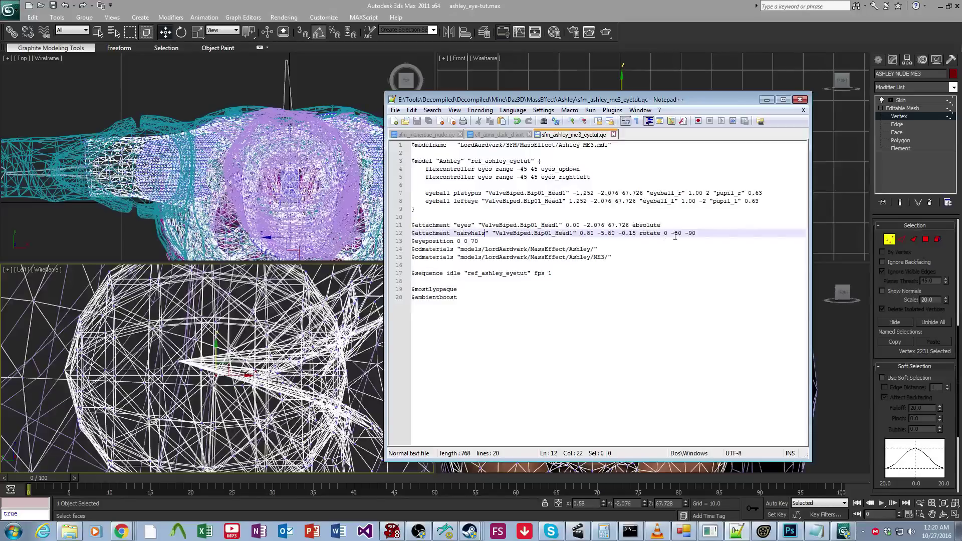
# Review the narwhals attachment's offset 0.80 -5.80 -0.15 and rotate 0 -80 -90
pyautogui.moveTo(696, 234); pyautogui.dragTo(577, 234)
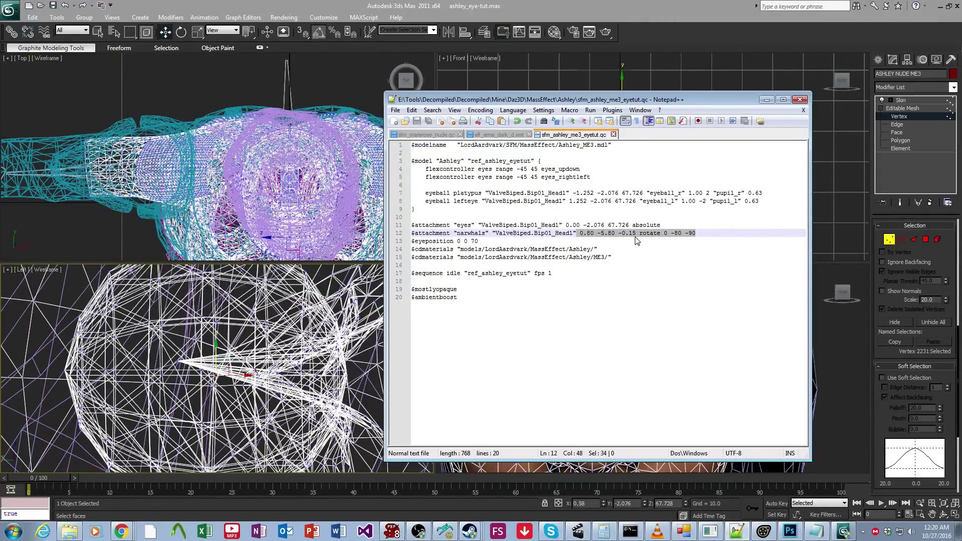
pyautogui.moveTo(693, 234); pyautogui.dragTo(415, 239)
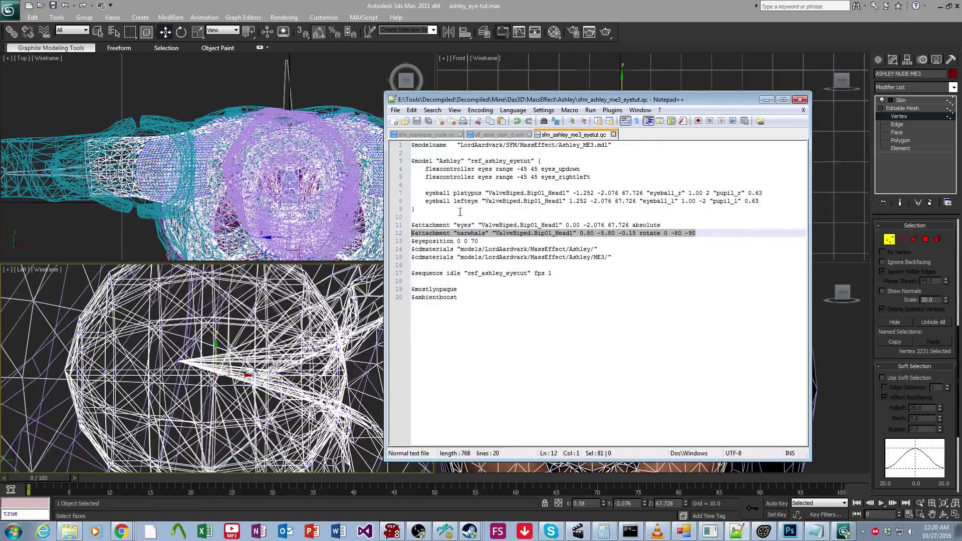
pyautogui.moveTo(696, 234); pyautogui.dragTo(581, 234)
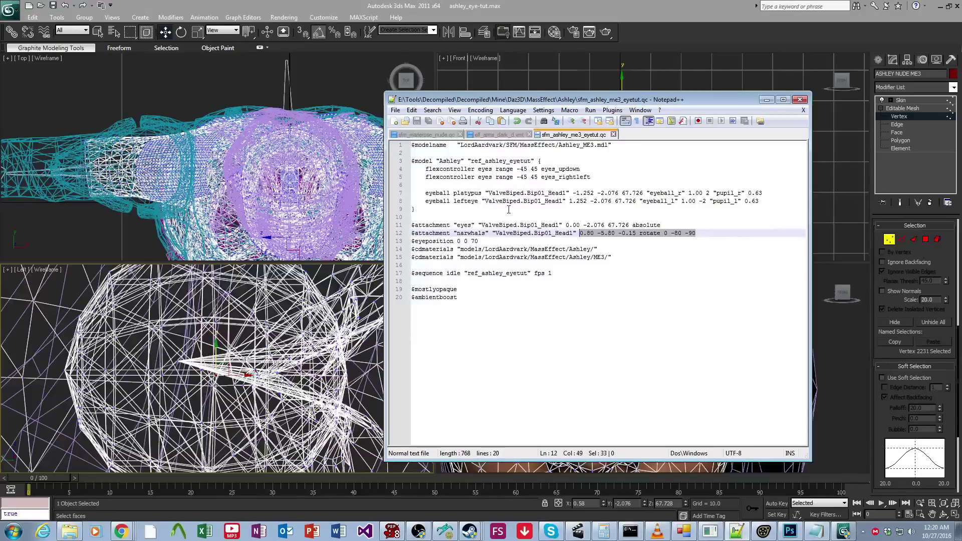
pyautogui.click(516, 265)
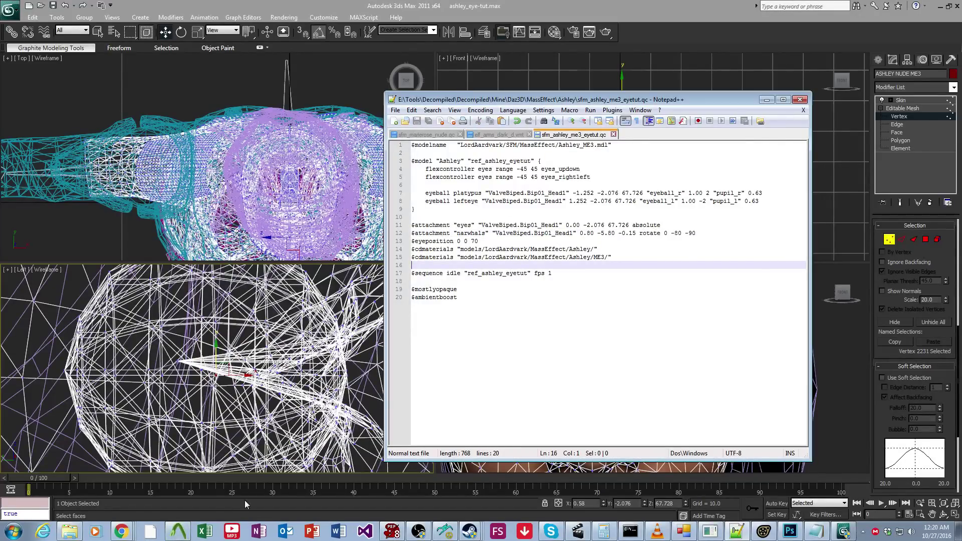
# In Crowbar, browse for a QC file, moving up through the Commission and Decompiled folders
pyautogui.click(185, 531)
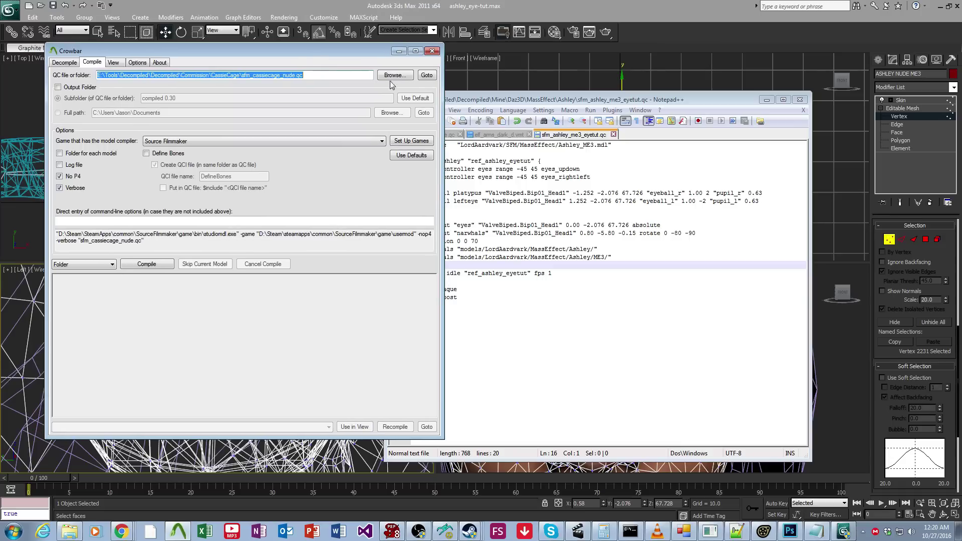
pyautogui.click(395, 75)
pyautogui.click(281, 79)
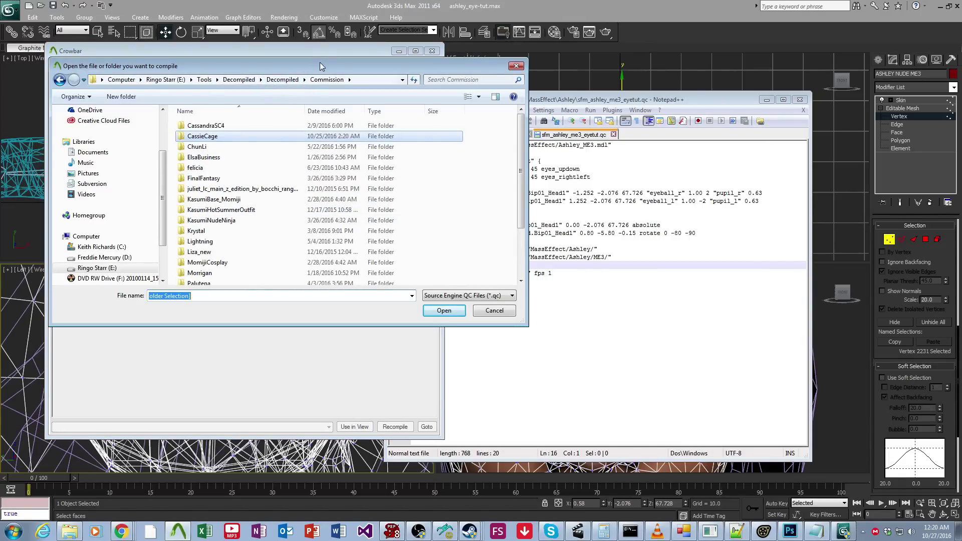
pyautogui.click(283, 80)
pyautogui.scroll(-5, 225, 178)
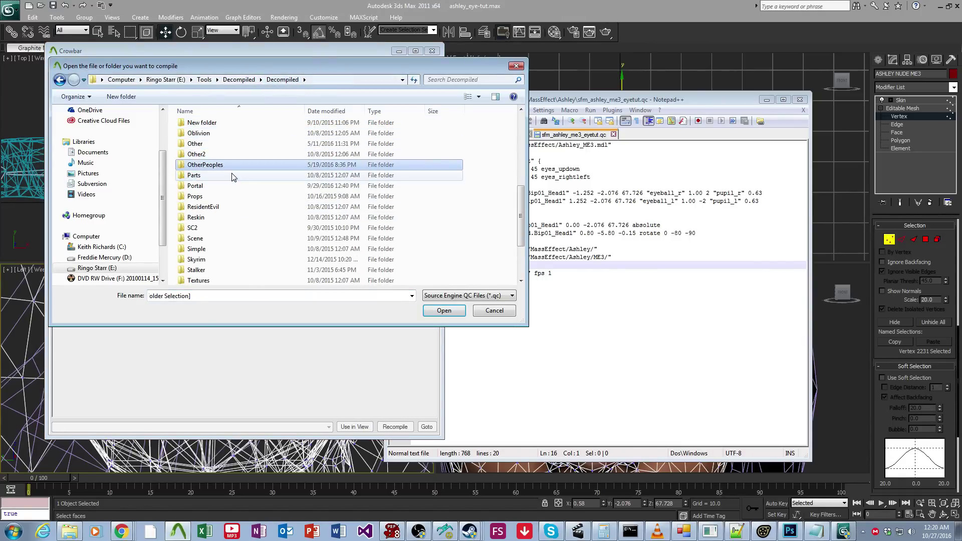
pyautogui.press('Home')
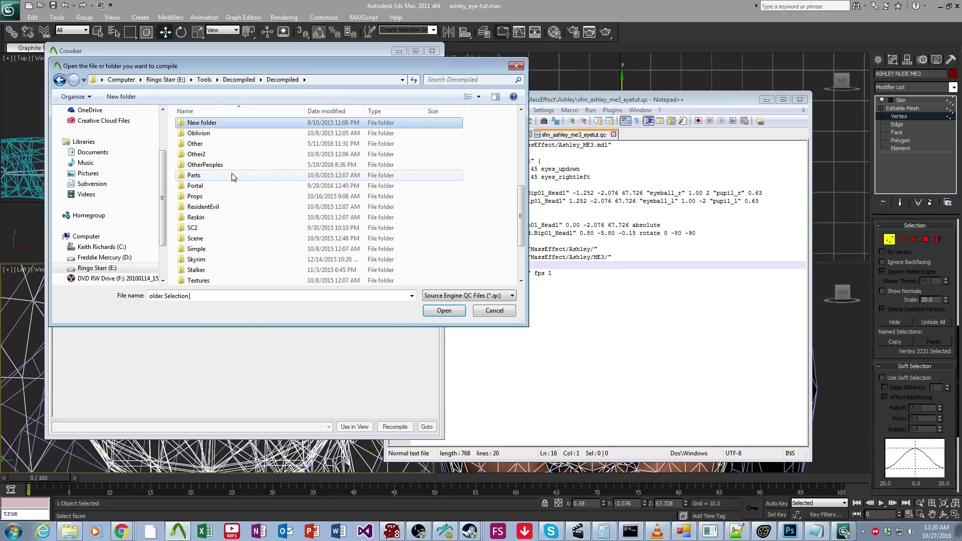
pyautogui.press('Down')
pyautogui.scroll(2, 236, 140)
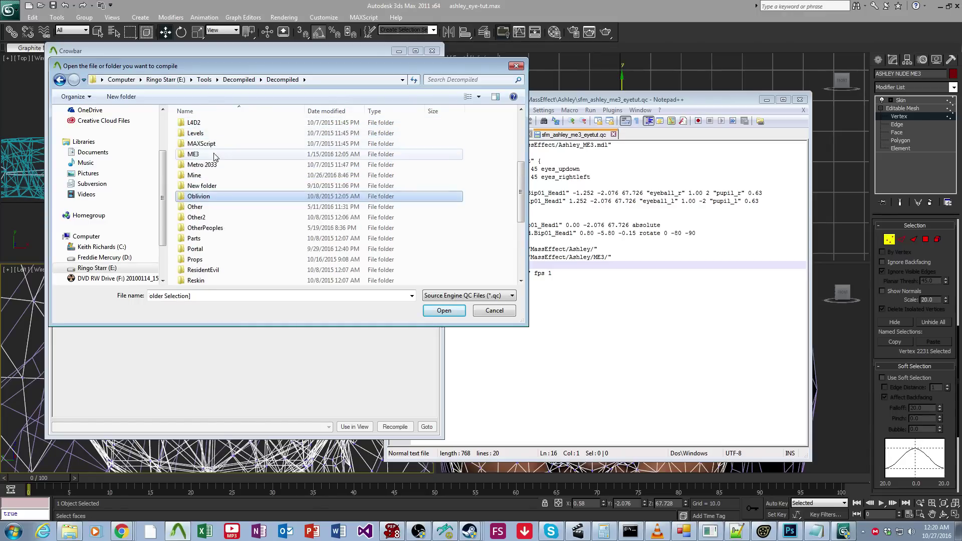
# Open Mine > Daz3D > MassEffect > Ashley, pick sfm_ashley_me3_eyetut.qc and compile it
pyautogui.doubleClick(215, 153)
pyautogui.press('Down')
pyautogui.press('Down')
pyautogui.press('Down')
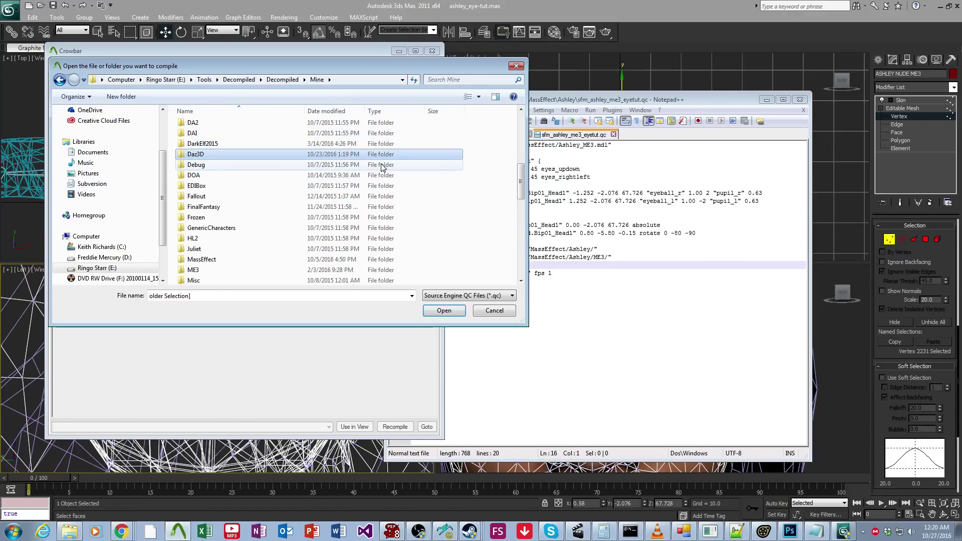
pyautogui.press('Return')
pyautogui.press('m')
pyautogui.press('Return')
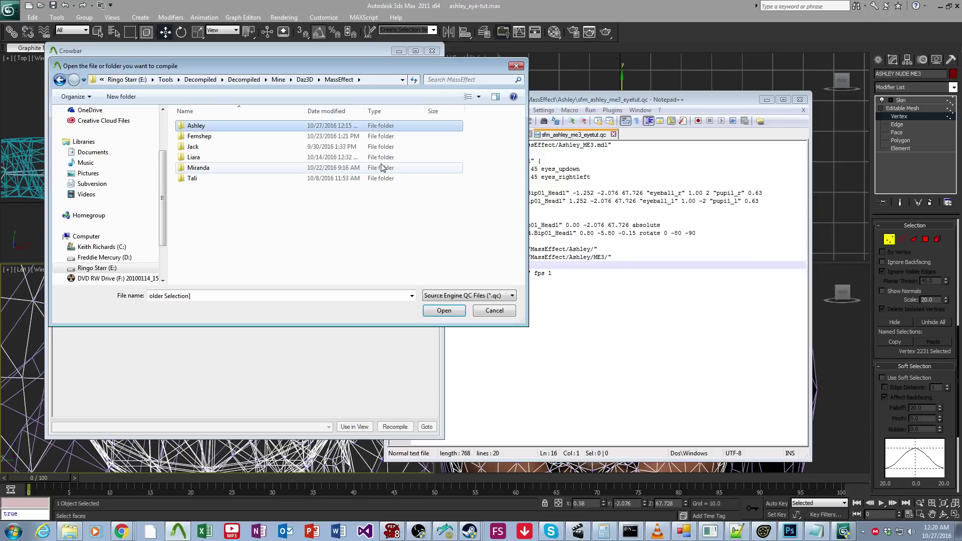
pyautogui.press('Return')
pyautogui.doubleClick(252, 189)
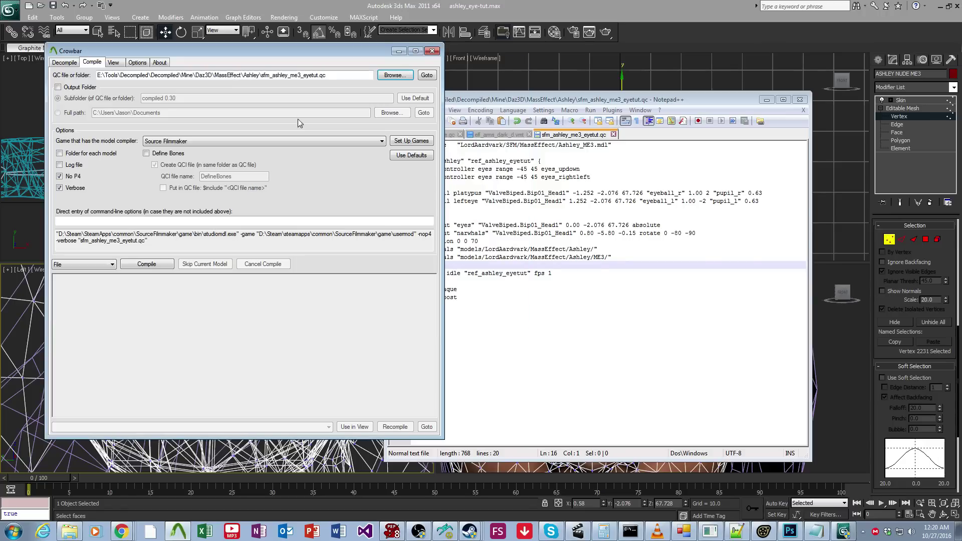
pyautogui.click(164, 265)
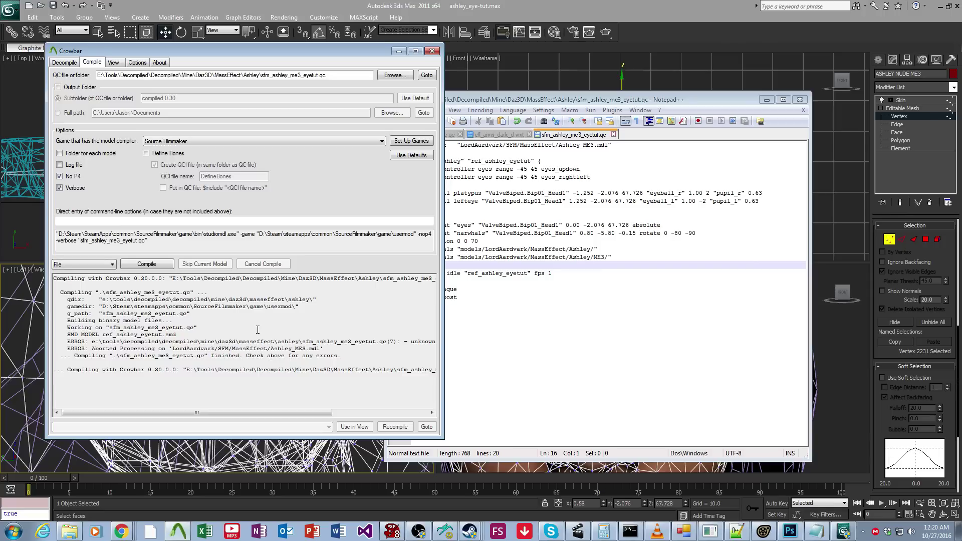
pyautogui.moveTo(304, 412); pyautogui.dragTo(408, 413)
# Back in 3ds Max, deselect everything and frame the whole face in the perspective view
pyautogui.click(626, 20)
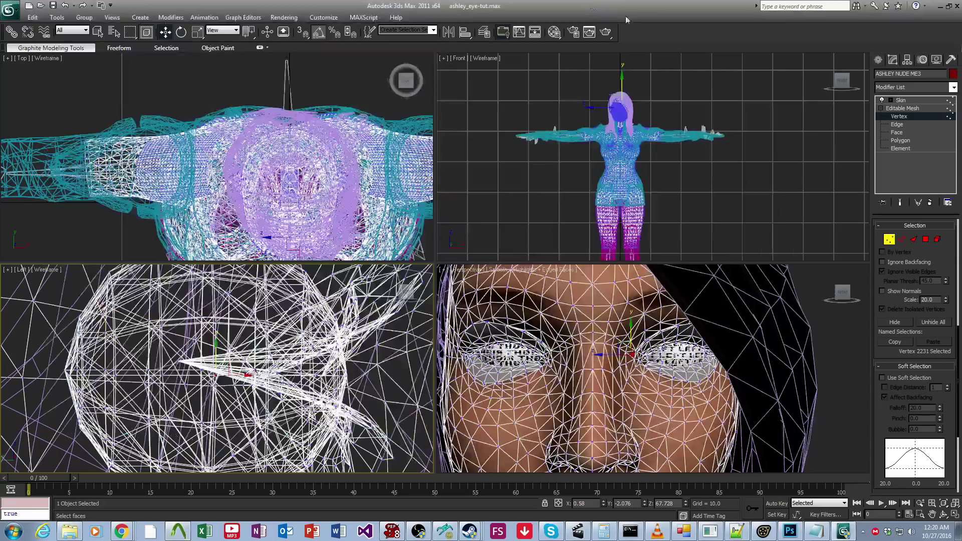
pyautogui.click(810, 115)
pyautogui.scroll(-3, 666, 362)
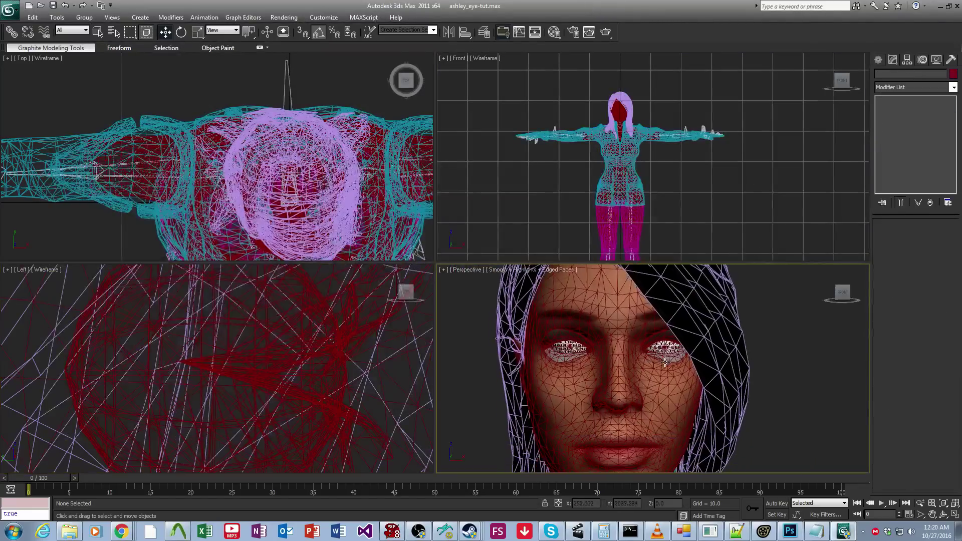
pyautogui.moveTo(669, 414); pyautogui.dragTo(665, 400, button='middle')
pyautogui.scroll(5, 683, 354)
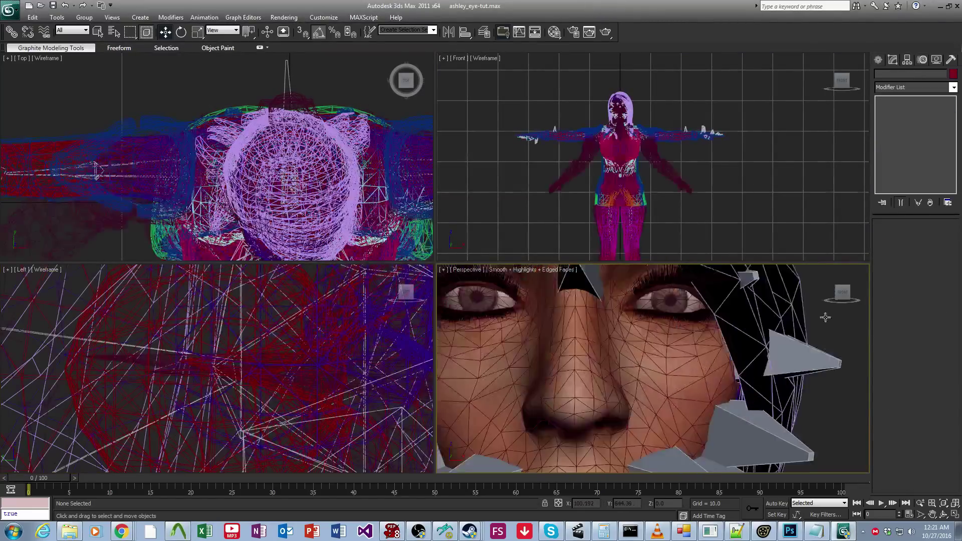
pyautogui.scroll(-5, 681, 358)
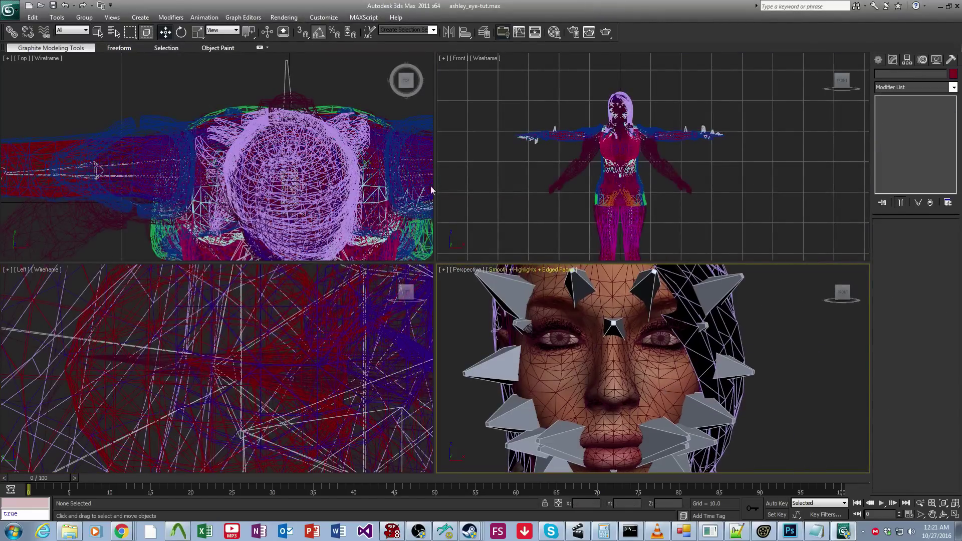
# Export the scene over ref_ashley_eyetut.SMD, replacing it and accepting the reference SMD options
pyautogui.click(15, 12)
pyautogui.click(33, 168)
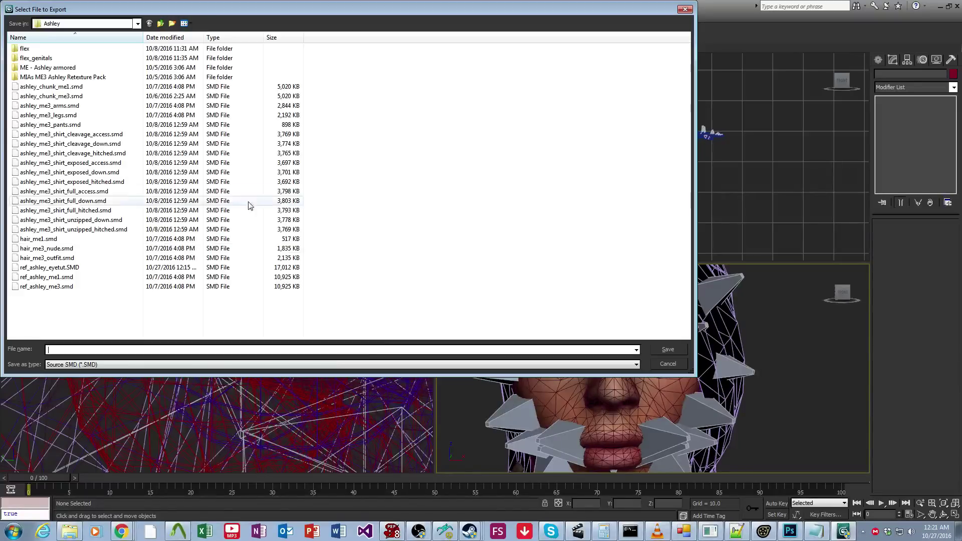
pyautogui.click(50, 267)
pyautogui.click(665, 348)
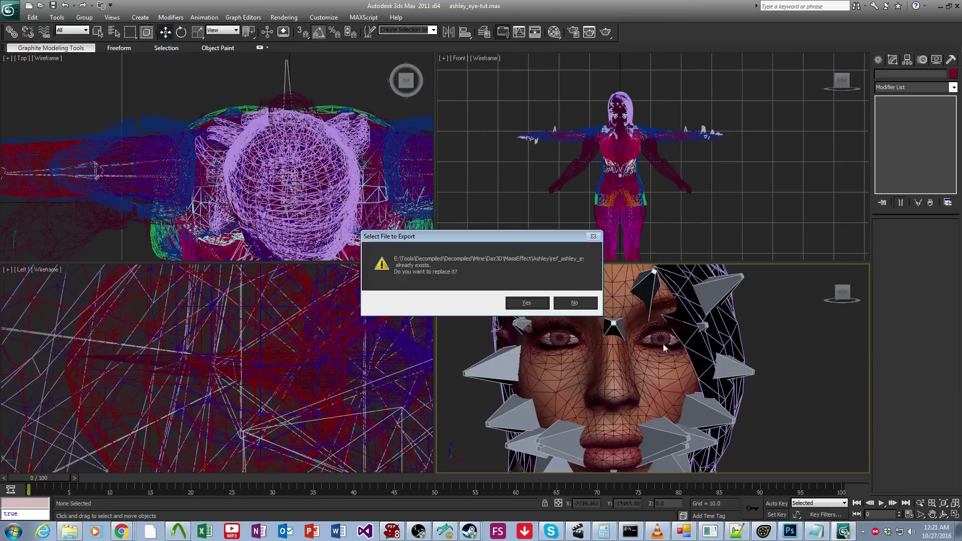
pyautogui.click(527, 302)
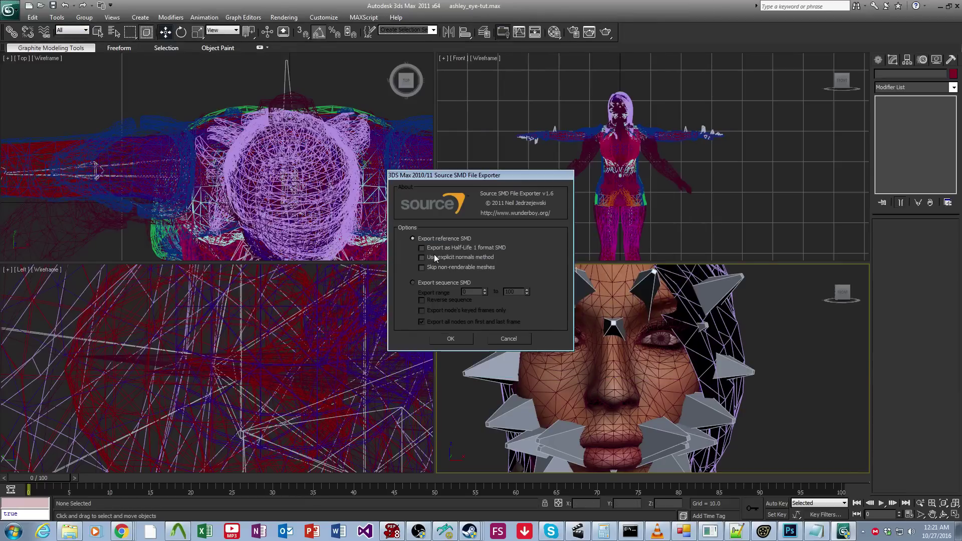
pyautogui.click(450, 339)
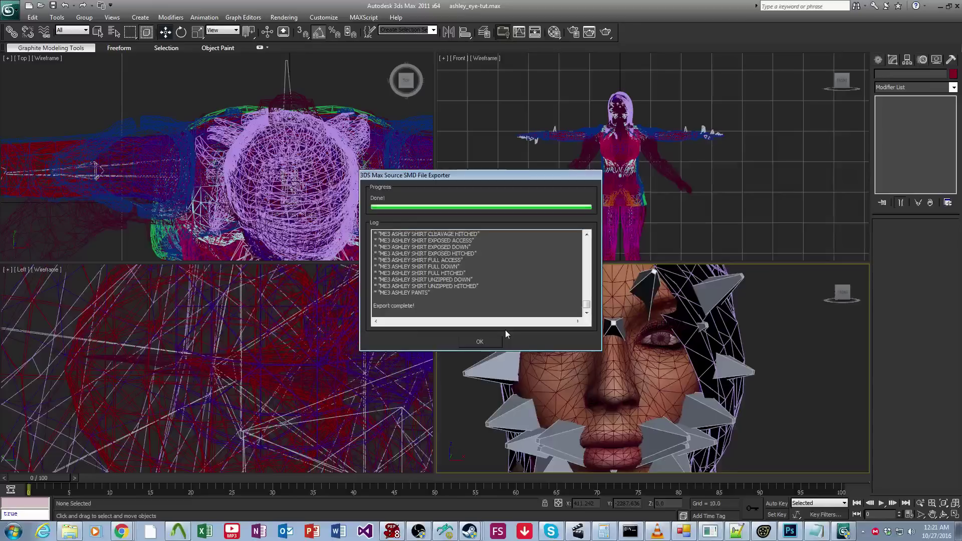
# Close the export report and select the ASHLEY NUDE ME3 object from the scene list
pyautogui.click(491, 341)
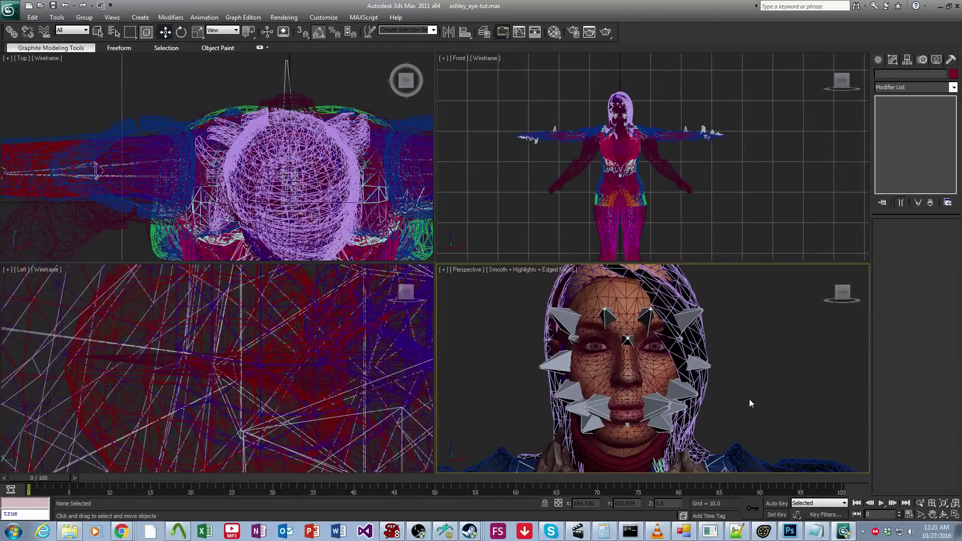
pyautogui.press('h')
pyautogui.hotkey('ctrl', 'a')
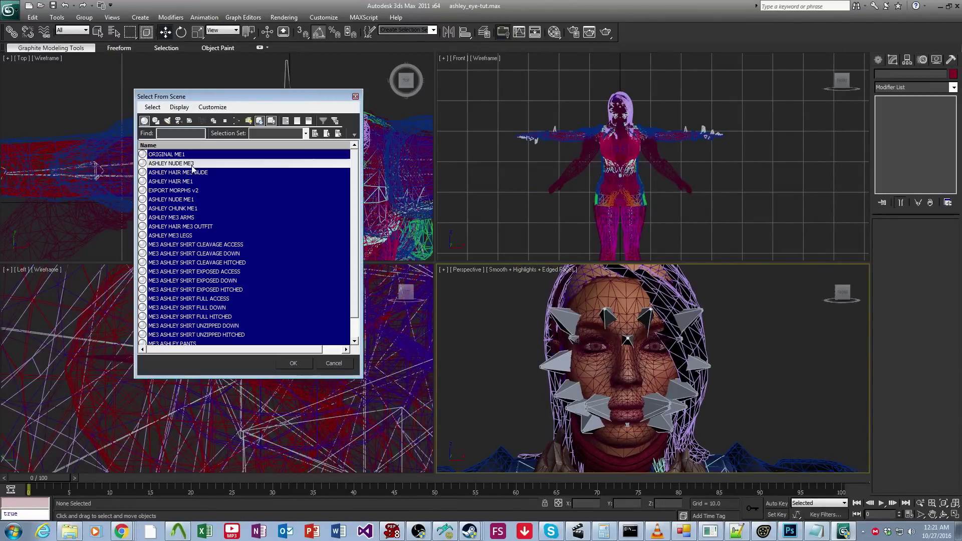
pyautogui.press('Return')
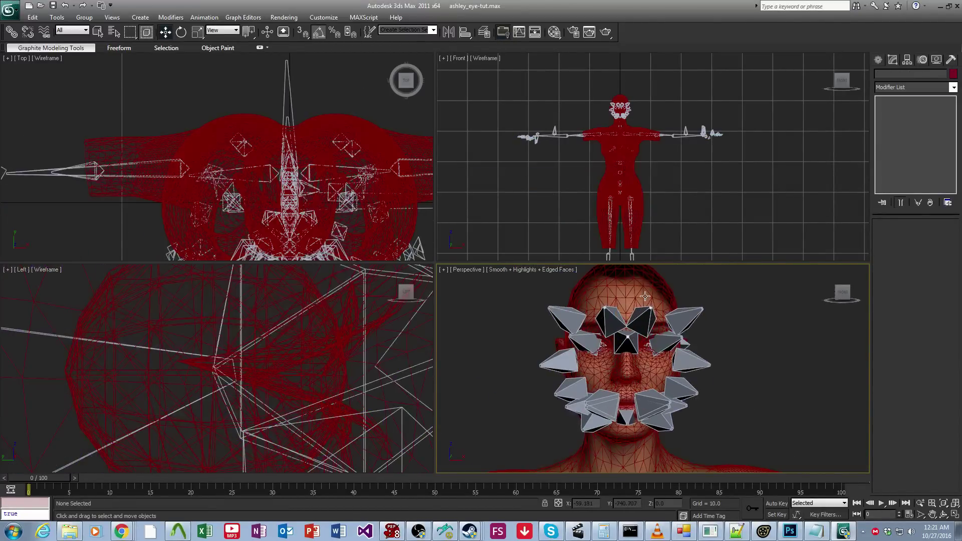
# Resize the viewports and try face selections on the head in the perspective view
pyautogui.click(900, 140)
pyautogui.scroll(-3, 671, 360)
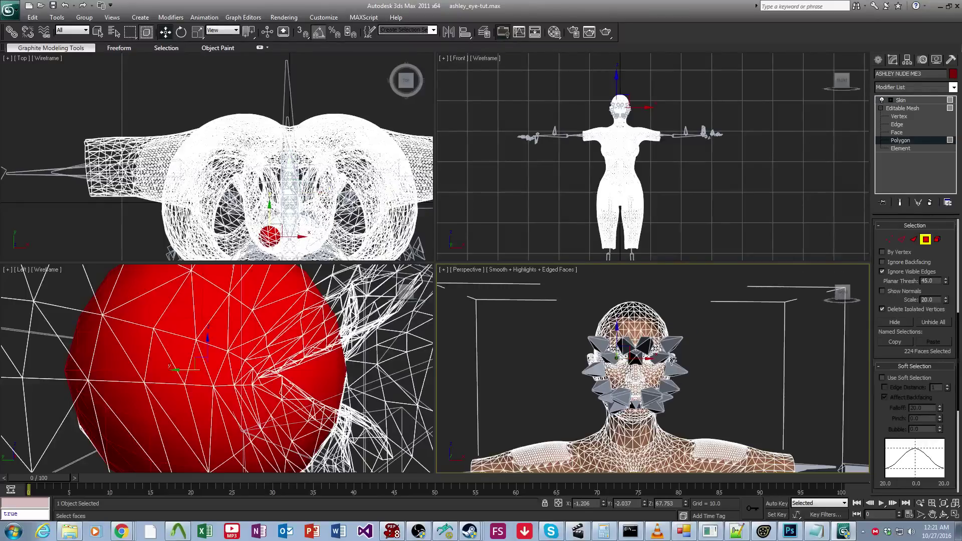
pyautogui.keyDown('alt'); pyautogui.moveTo(694, 418); pyautogui.dragTo(566, 324); pyautogui.keyUp('alt')
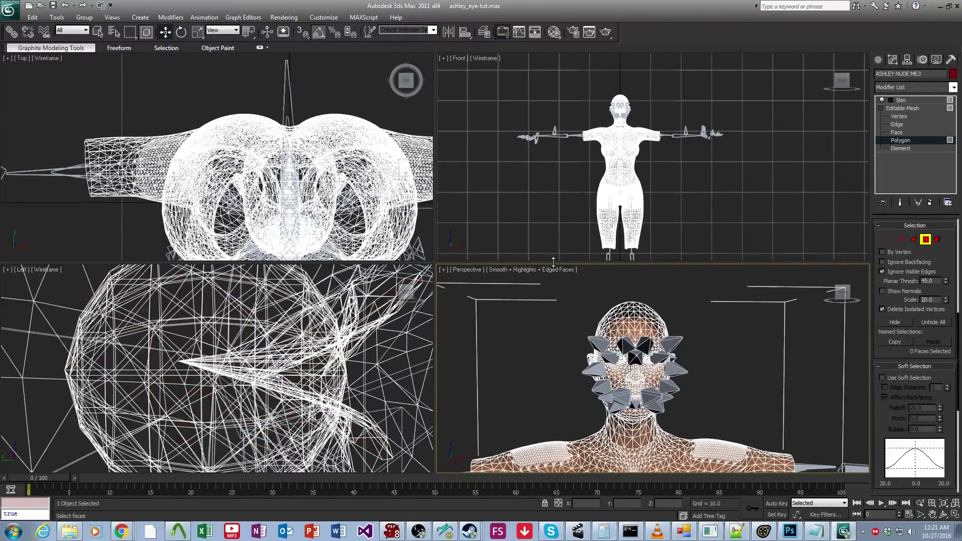
pyautogui.moveTo(674, 410); pyautogui.dragTo(596, 382)
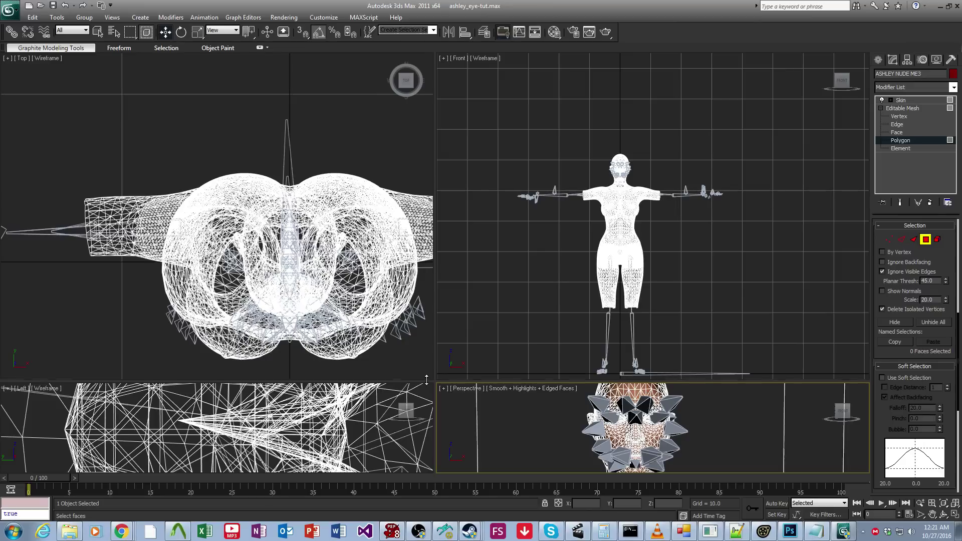
pyautogui.moveTo(428, 383); pyautogui.dragTo(501, 249)
pyautogui.moveTo(557, 285); pyautogui.dragTo(723, 388)
pyautogui.hotkey('ctrl', 'a')
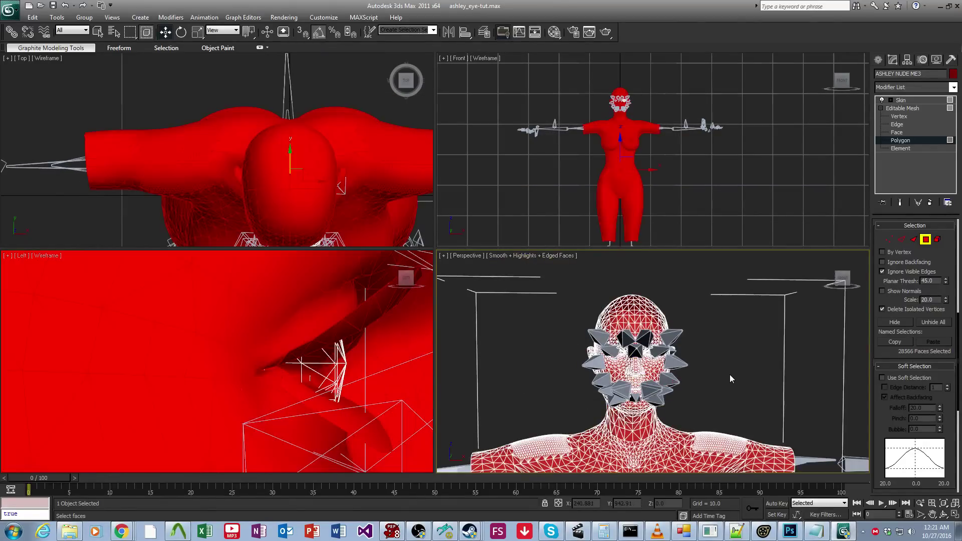
pyautogui.click(729, 374)
# Select all head faces with Ignore Visible Edges off, hide the inverted body, exit Polygon level
pyautogui.click(901, 273)
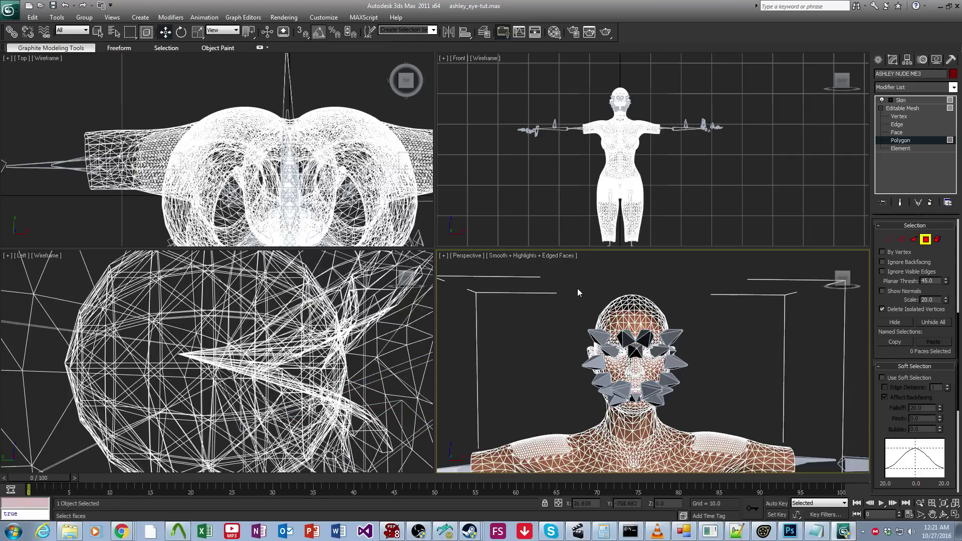
pyautogui.moveTo(577, 286); pyautogui.dragTo(721, 398)
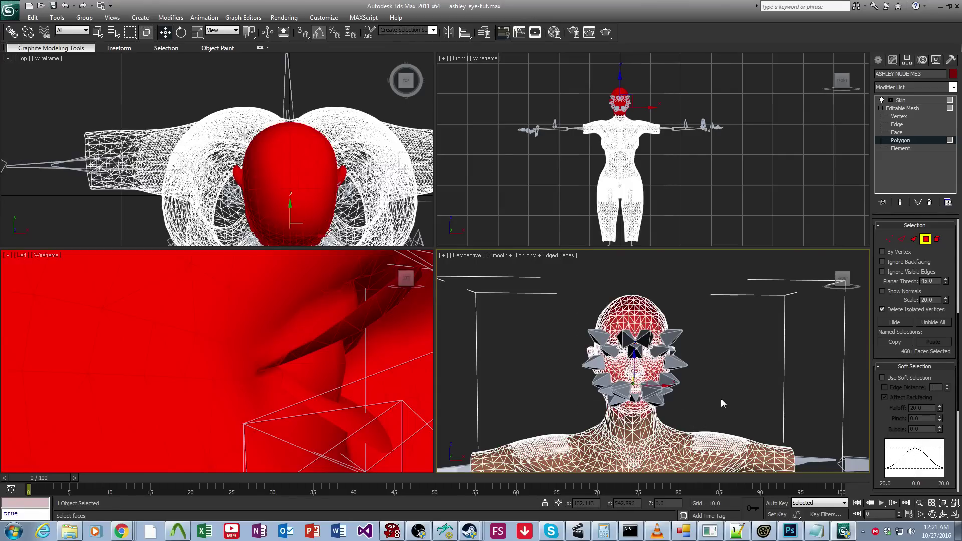
pyautogui.hotkey('ctrl', 'i')
pyautogui.hotkey('alt', 'h')
pyautogui.click(902, 109)
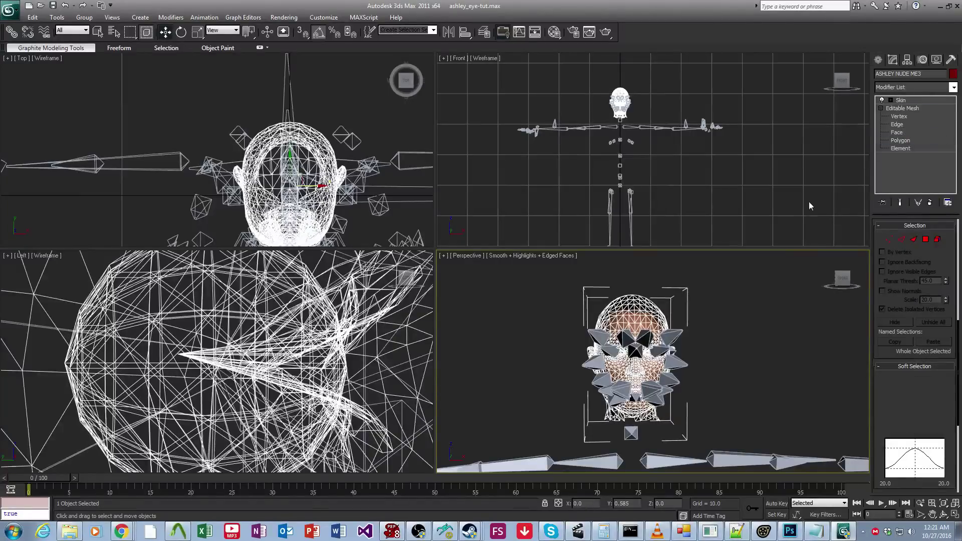
pyautogui.click(810, 206)
pyautogui.scroll(3, 682, 404)
pyautogui.moveTo(682, 404); pyautogui.dragTo(680, 414, button='middle')
# Export over ref_ashley_eyetut.SMD again, then recompile sfm_ashley_me3_eyetut.qc in Crowbar
pyautogui.click(9, 9)
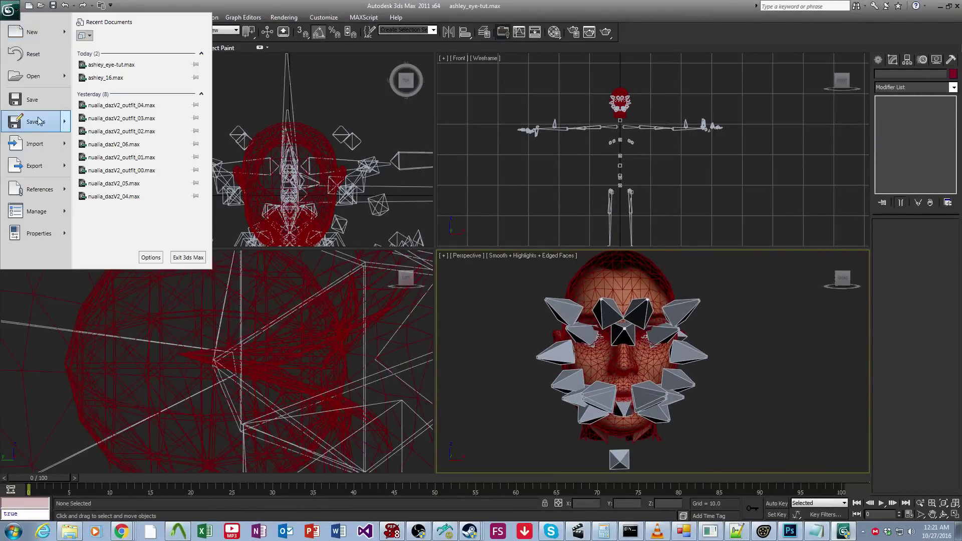
pyautogui.click(22, 152)
pyautogui.click(50, 267)
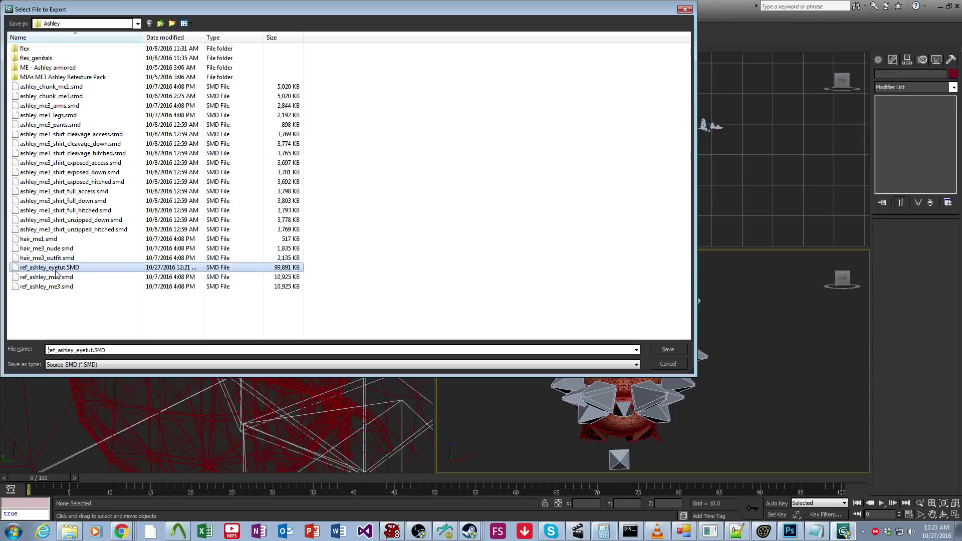
pyautogui.click(660, 345)
pyautogui.click(526, 303)
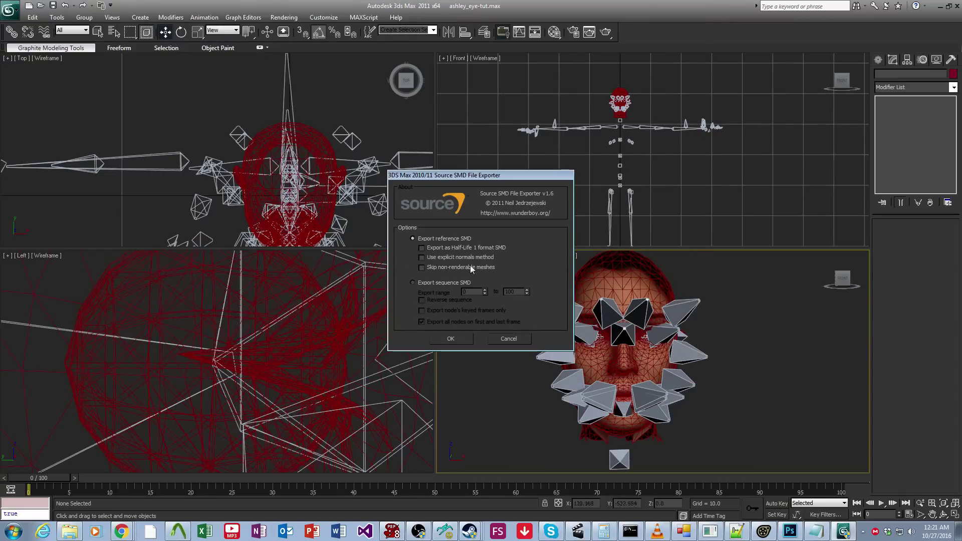
pyautogui.click(451, 339)
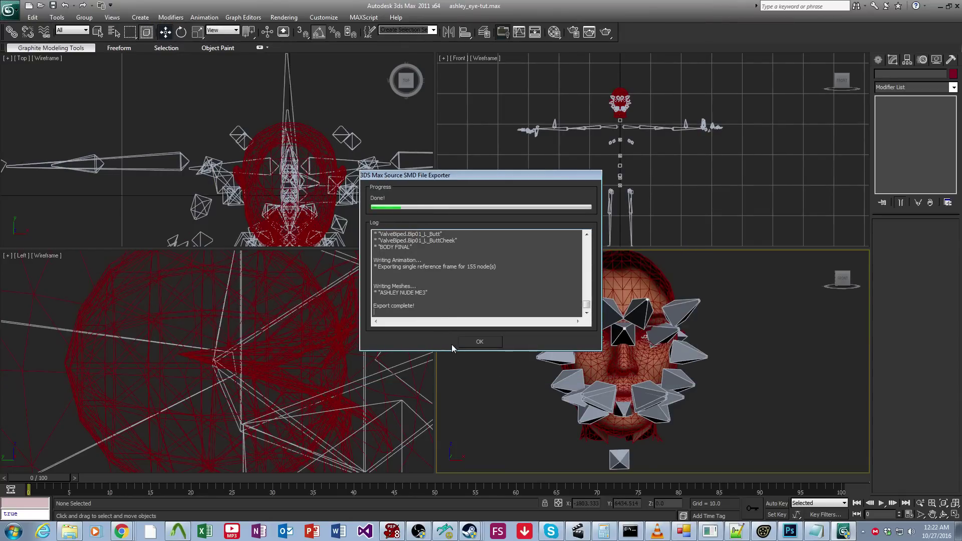
pyautogui.click(476, 341)
pyautogui.click(178, 531)
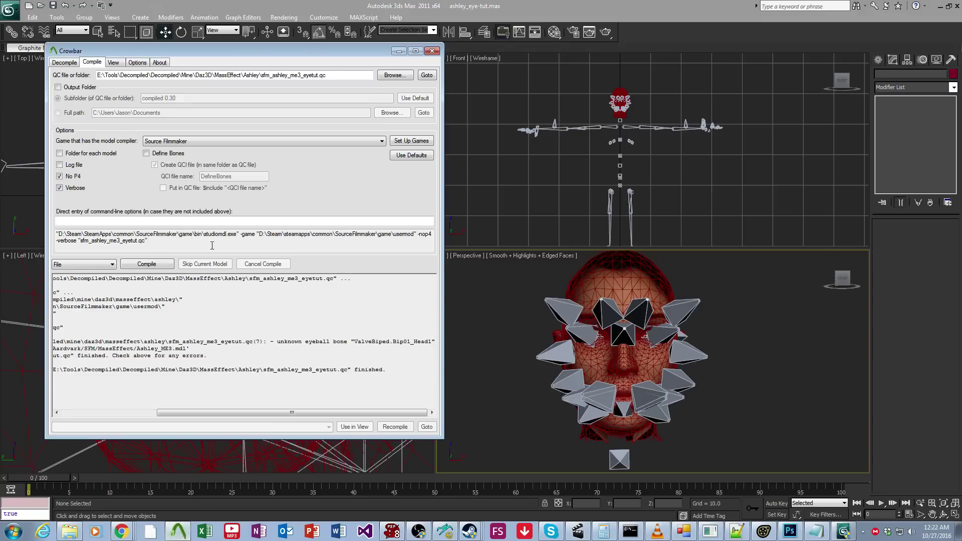
pyautogui.click(147, 264)
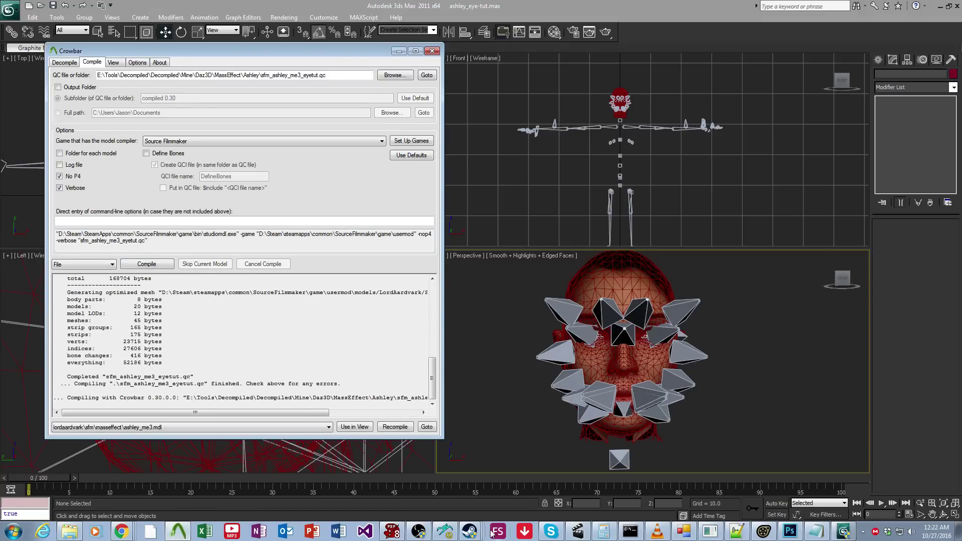
# In Half-Life Model Viewer, choose Load Model and browse into the SFM MassEffect models folder
pyautogui.click(444, 531)
pyautogui.click(22, 30)
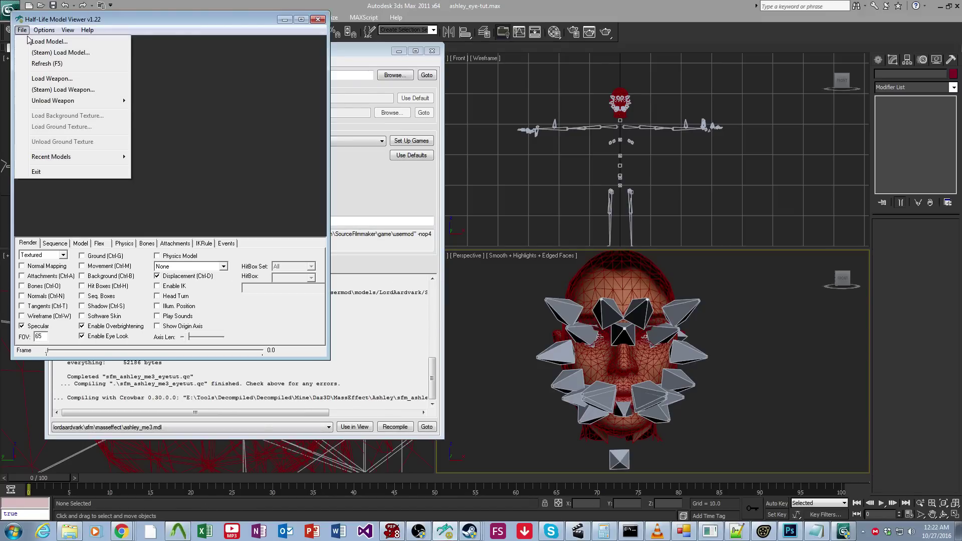
pyautogui.click(29, 39)
pyautogui.click(276, 57)
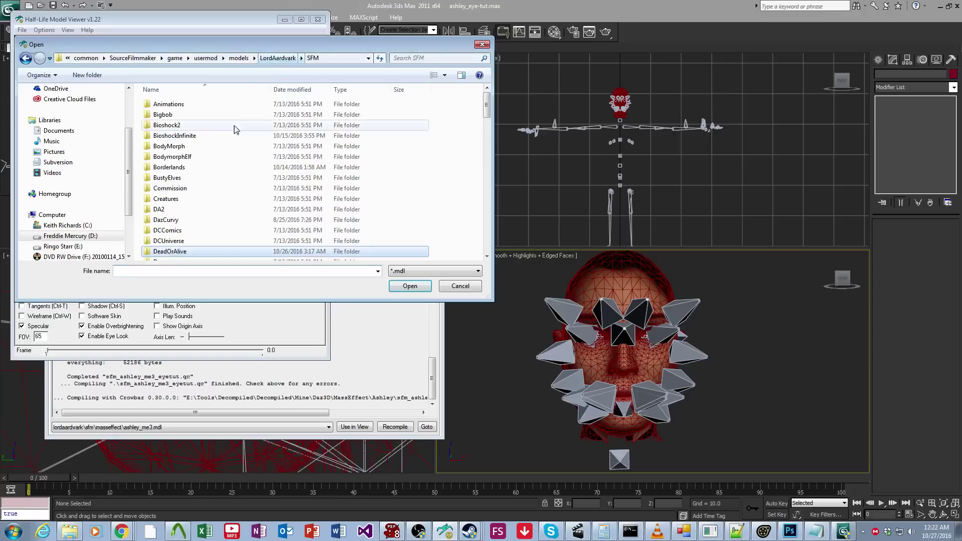
pyautogui.scroll(-6, 191, 175)
pyautogui.click(168, 100)
pyautogui.doubleClick(172, 100)
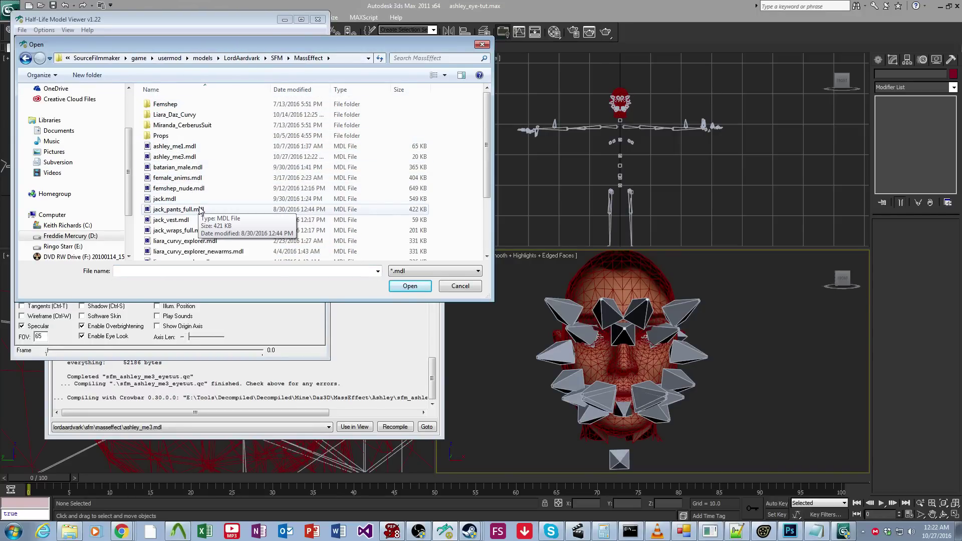
pyautogui.scroll(-3, 201, 211)
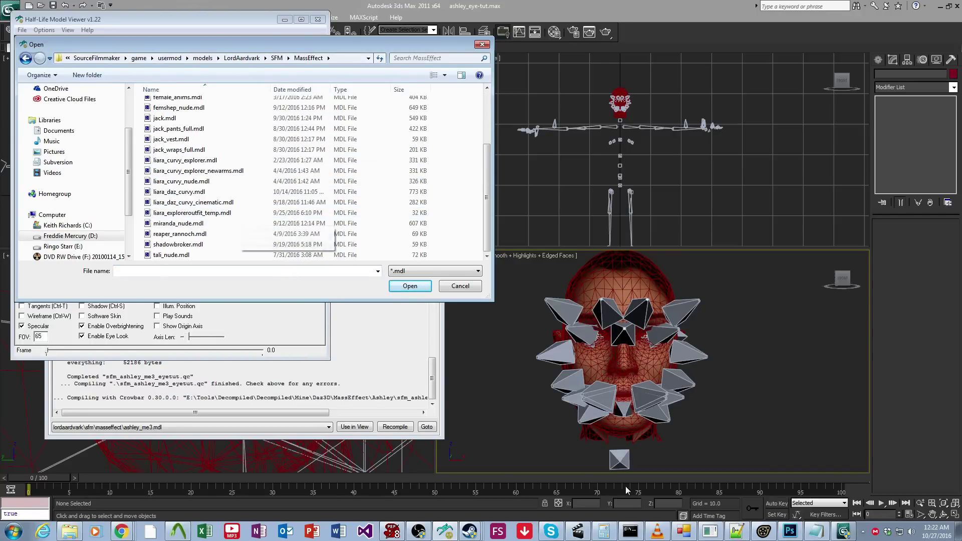
# After checking the QC file, open ashley_me3.mdl and maximize the viewer window
pyautogui.click(733, 530)
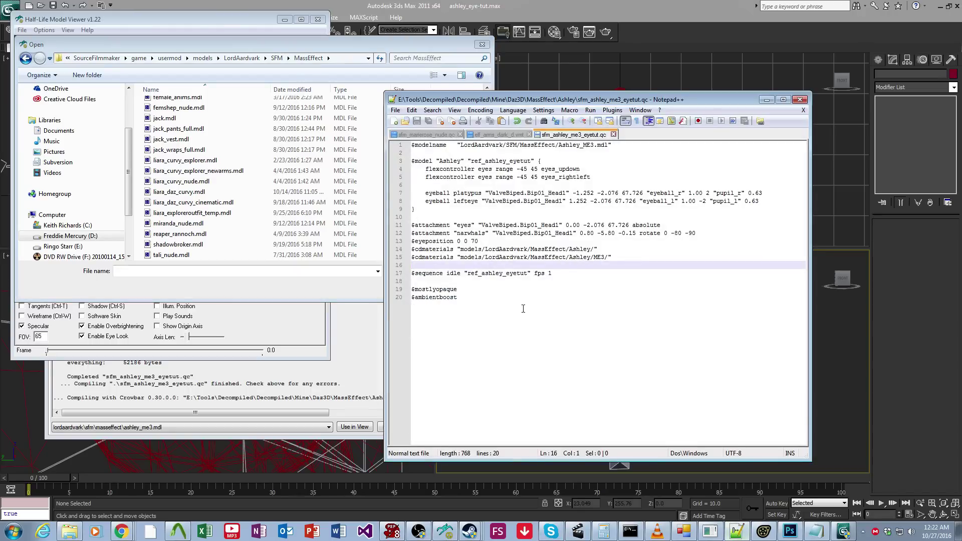
pyautogui.click(251, 217)
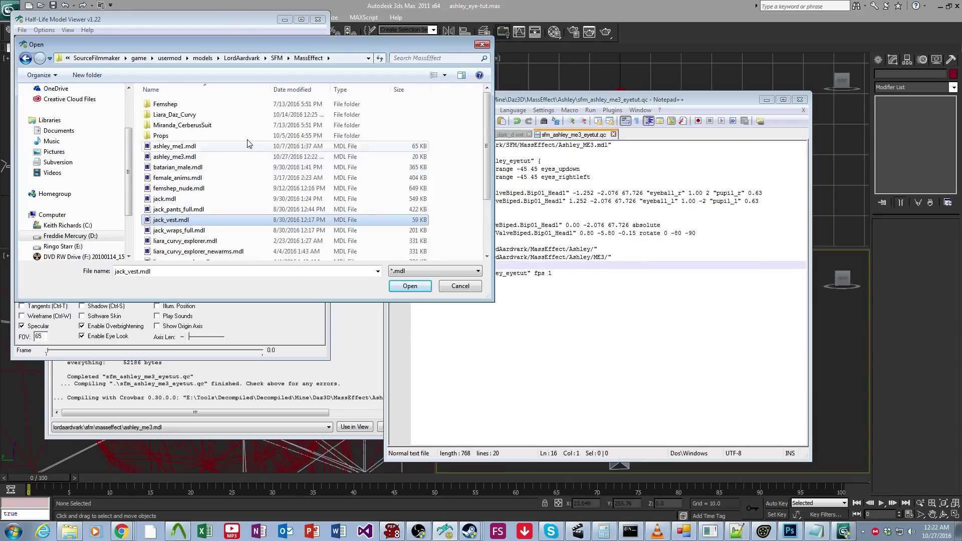
pyautogui.doubleClick(172, 163)
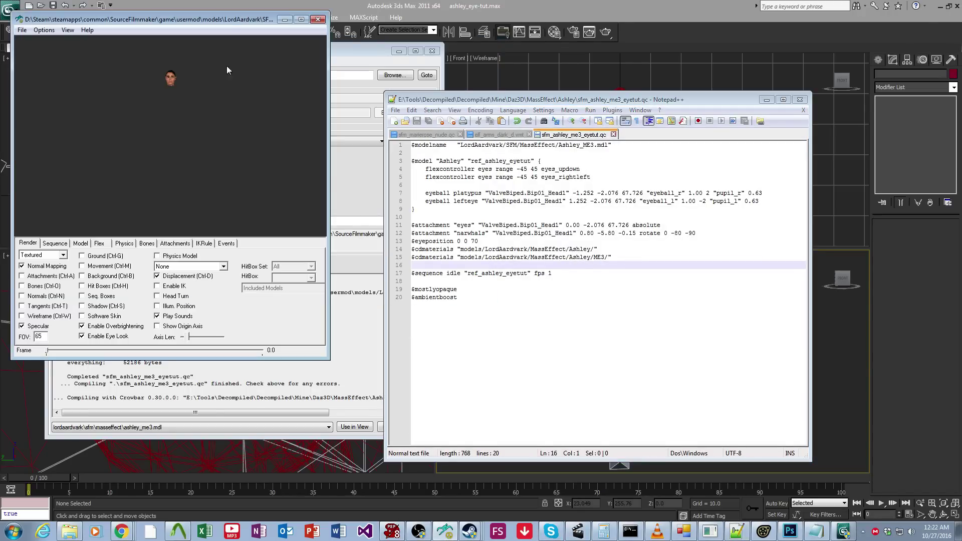
pyautogui.doubleClick(220, 23)
pyautogui.scroll(5, 506, 140)
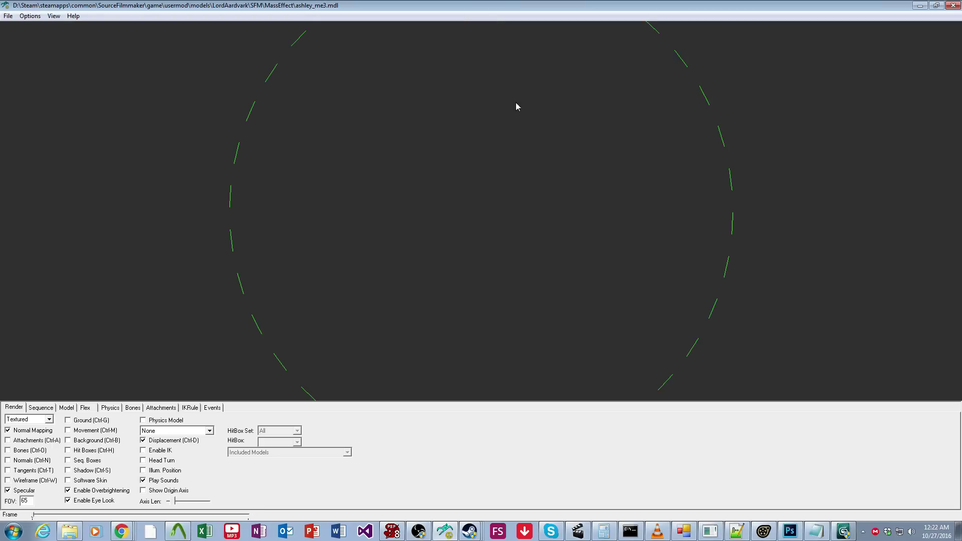
pyautogui.scroll(-5, 521, 126)
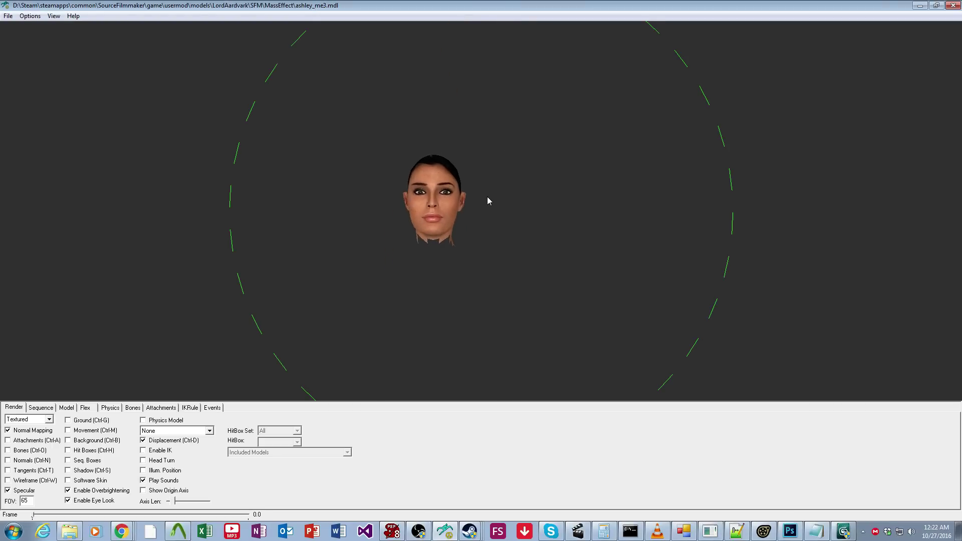
pyautogui.scroll(8, 486, 197)
pyautogui.scroll(-3, 474, 176)
pyautogui.scroll(5, 477, 182)
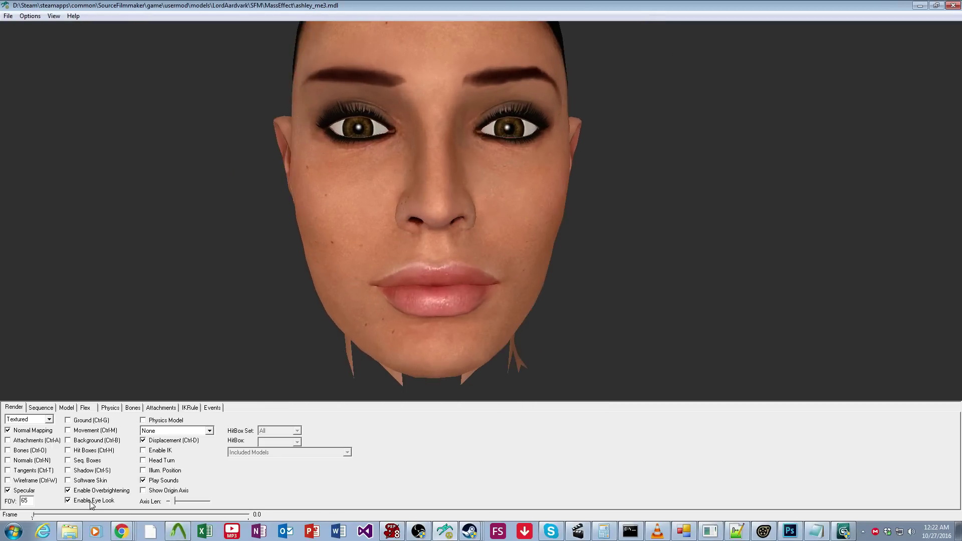
pyautogui.moveTo(466, 197)
pyautogui.mouseDown()
pyautogui.moveTo(486, 198)
pyautogui.moveTo(448, 199)
pyautogui.moveTo(485, 195)
pyautogui.moveTo(452, 196)
pyautogui.moveTo(485, 197)
pyautogui.moveTo(466, 197)
pyautogui.mouseUp()
pyautogui.moveTo(467, 197)
pyautogui.mouseDown(button='right')
pyautogui.moveTo(466, 211)
pyautogui.moveTo(462, 200)
pyautogui.mouseUp(button='right')
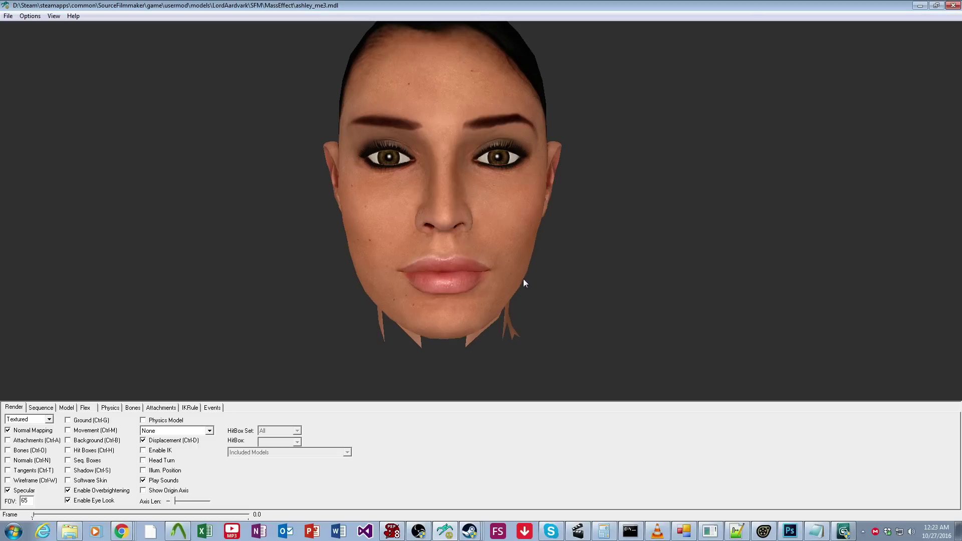
# Change the eyeball angles on lines 7 and 8 to 12, recompile in Crowbar, and view the result
pyautogui.hotkey('alt', 'Tab')
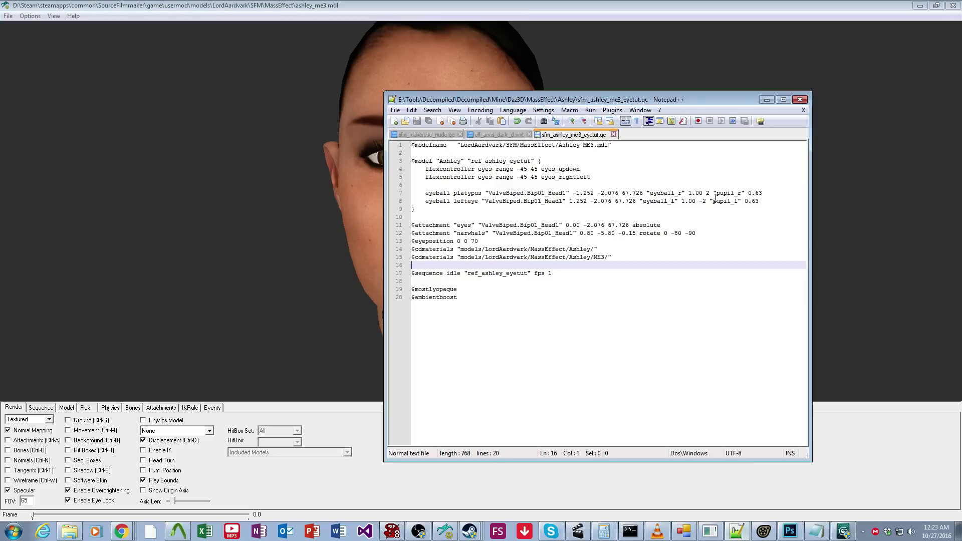
pyautogui.doubleClick(708, 193)
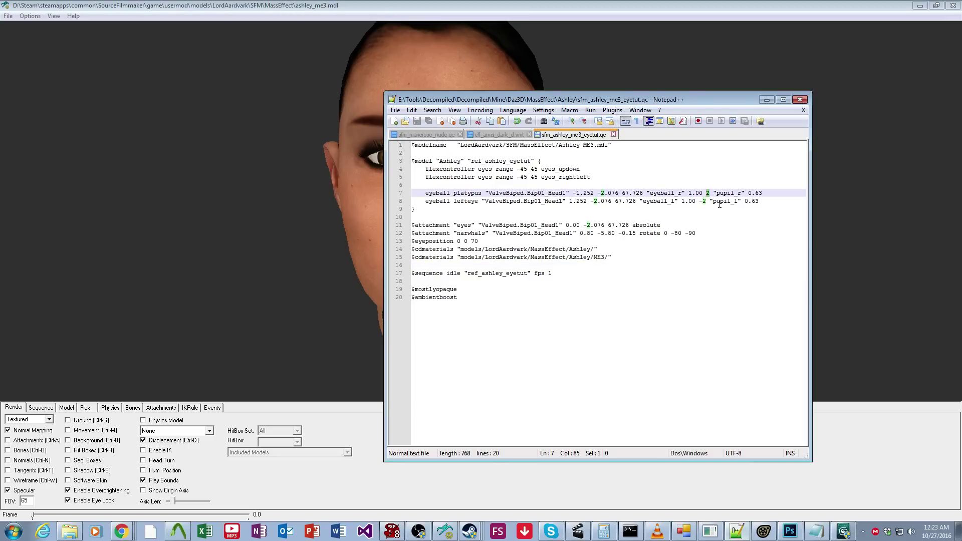
pyautogui.press('Right')
pyautogui.write('1')
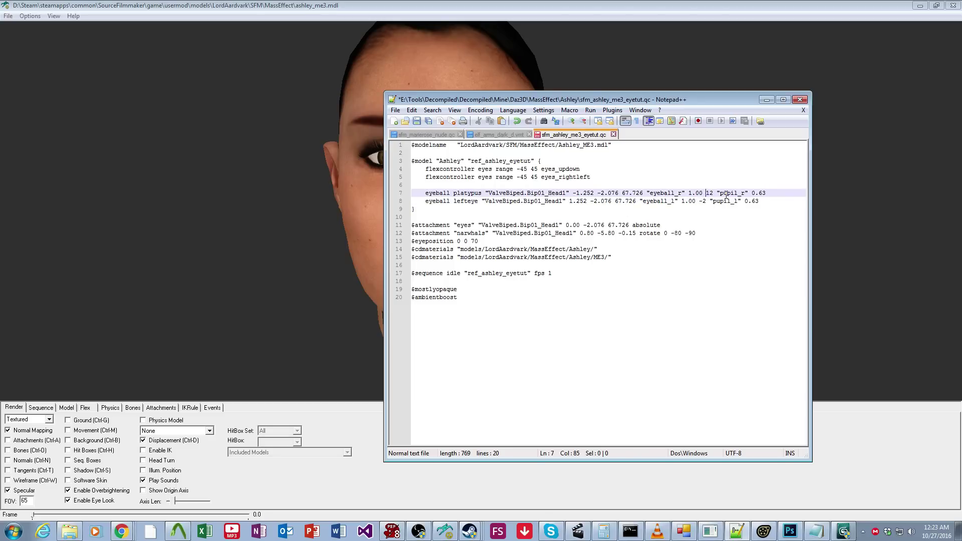
pyautogui.press('Down')
pyautogui.press('Left')
pyautogui.press('Left')
pyautogui.write('1')
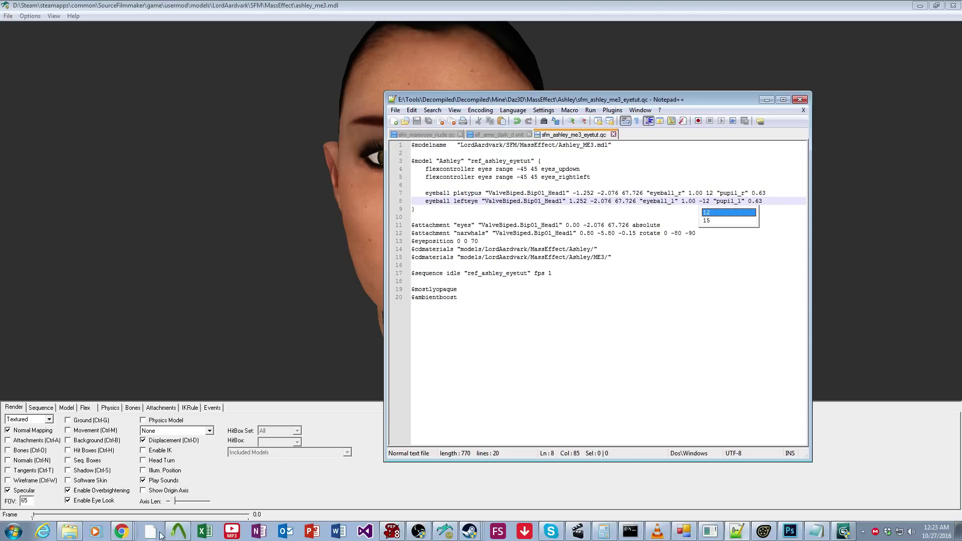
pyautogui.click(178, 531)
pyautogui.click(166, 270)
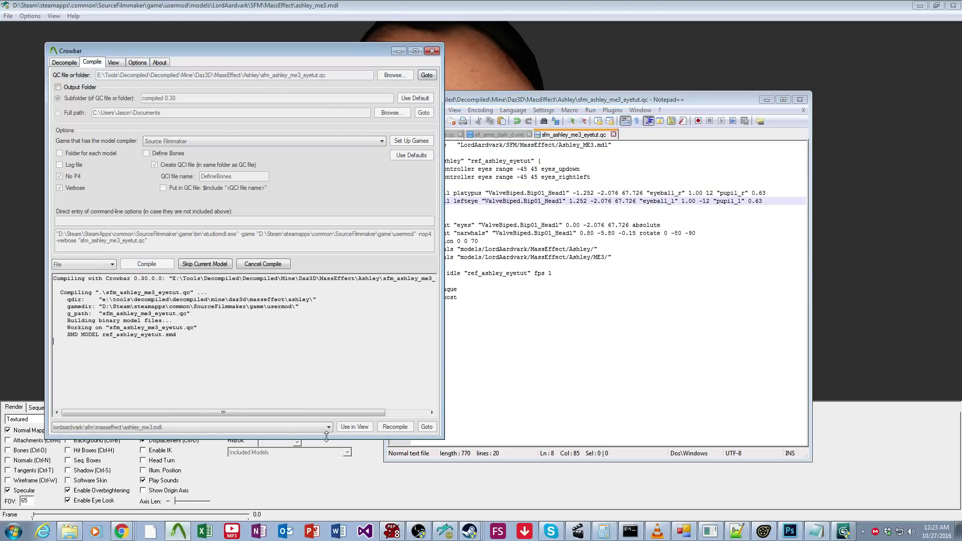
pyautogui.click(470, 92)
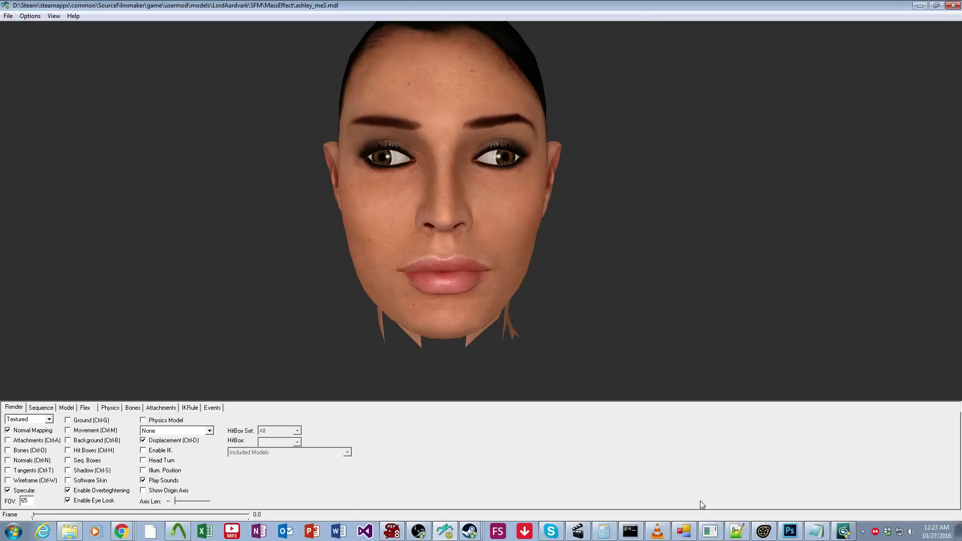
# Make line 7's angle -12 and line 8's 12, save, recompile and view the rotated eyes
pyautogui.click(736, 531)
pyautogui.click(706, 193)
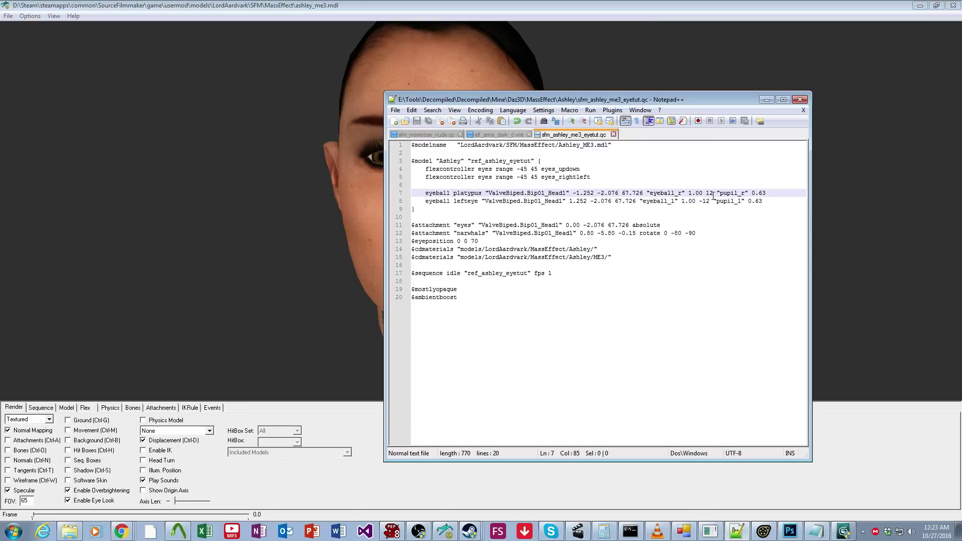
pyautogui.write('-')
pyautogui.press('Down')
pyautogui.press('Left')
pyautogui.press('Left')
pyautogui.press('BackSpace')
pyautogui.hotkey('ctrl', 's')
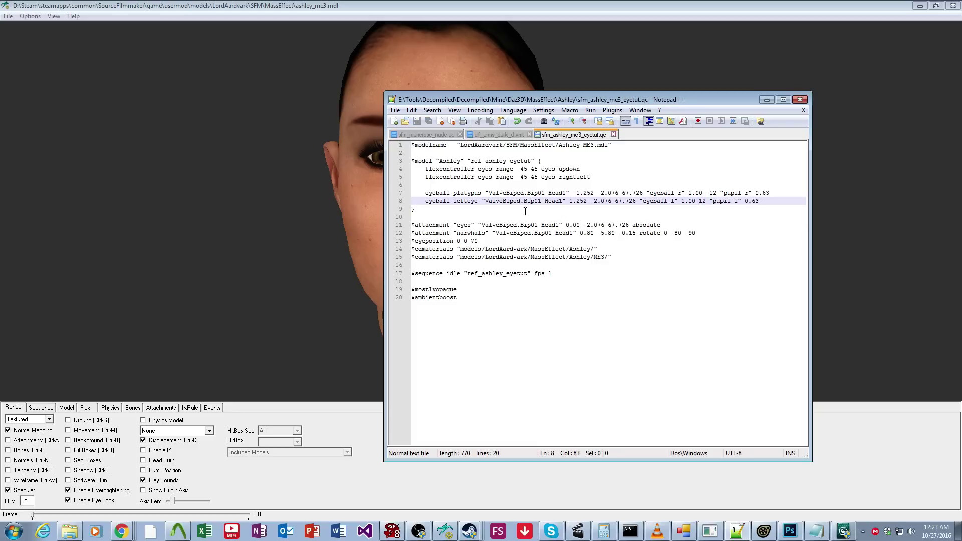
pyautogui.doubleClick(711, 193)
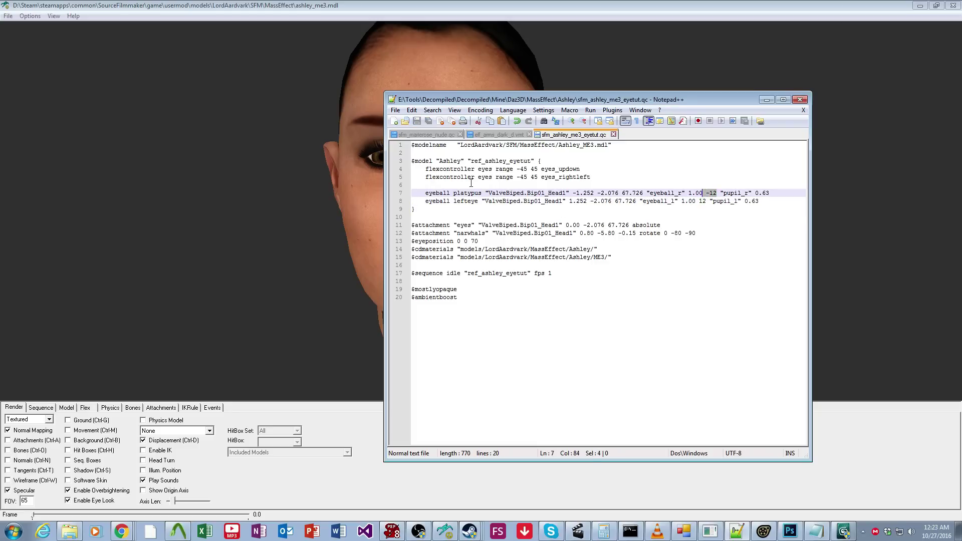
pyautogui.click(178, 531)
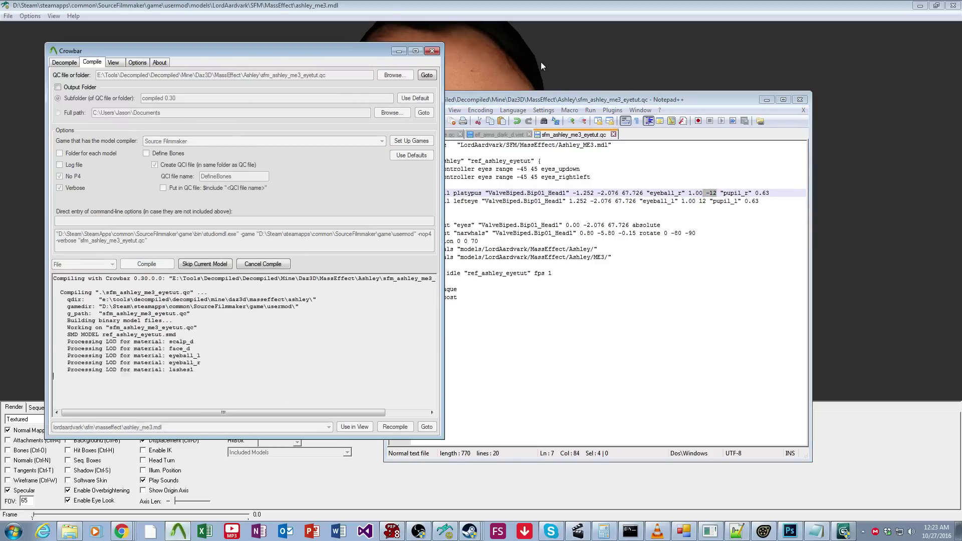
pyautogui.click(528, 47)
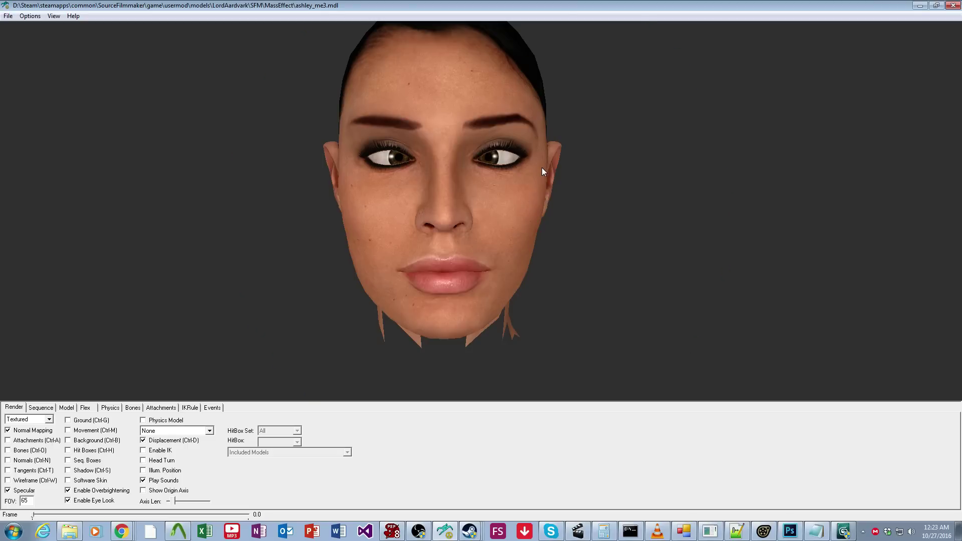
pyautogui.click(736, 531)
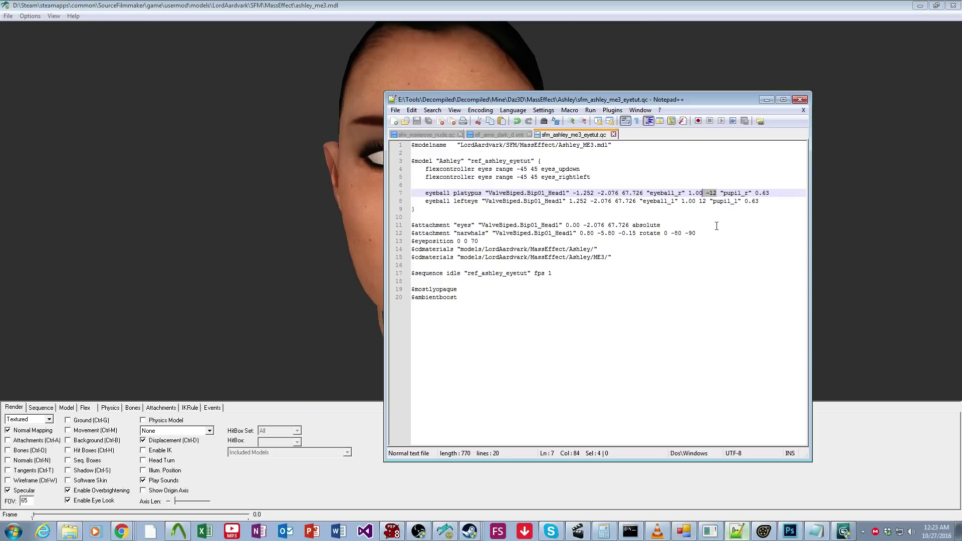
# Edit the eyeball angle values on lines 7 and 8, save, recompile and view the eyes
pyautogui.click(718, 193)
pyautogui.press('Left')
pyautogui.press('BackSpace')
pyautogui.press('BackSpace')
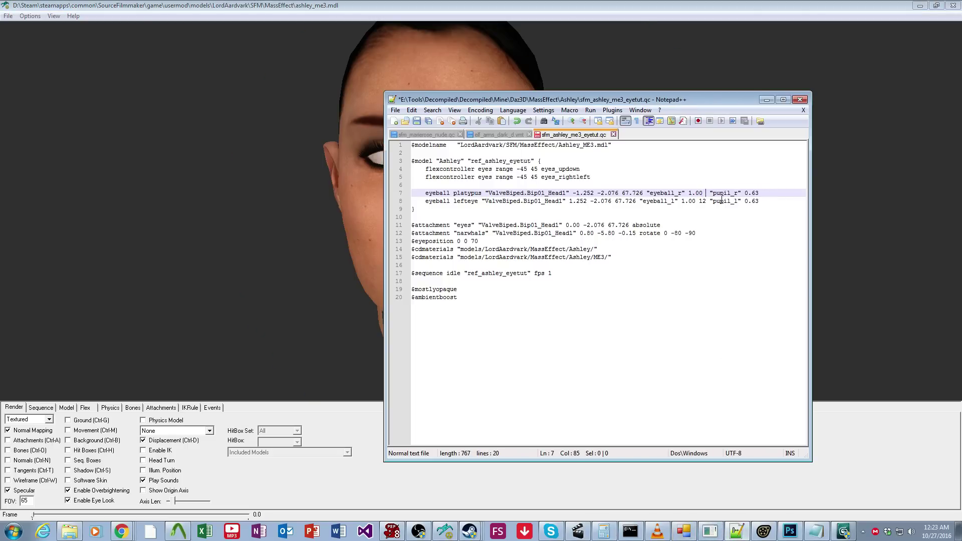
pyautogui.press('Down')
pyautogui.press('BackSpace')
pyautogui.press('BackSpace')
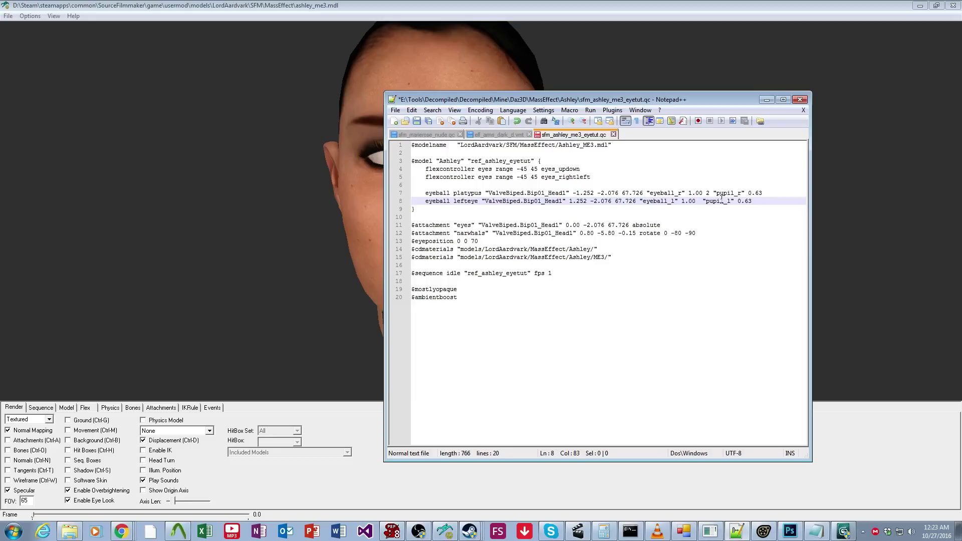
pyautogui.write('-12')
pyautogui.hotkey('ctrl', 's')
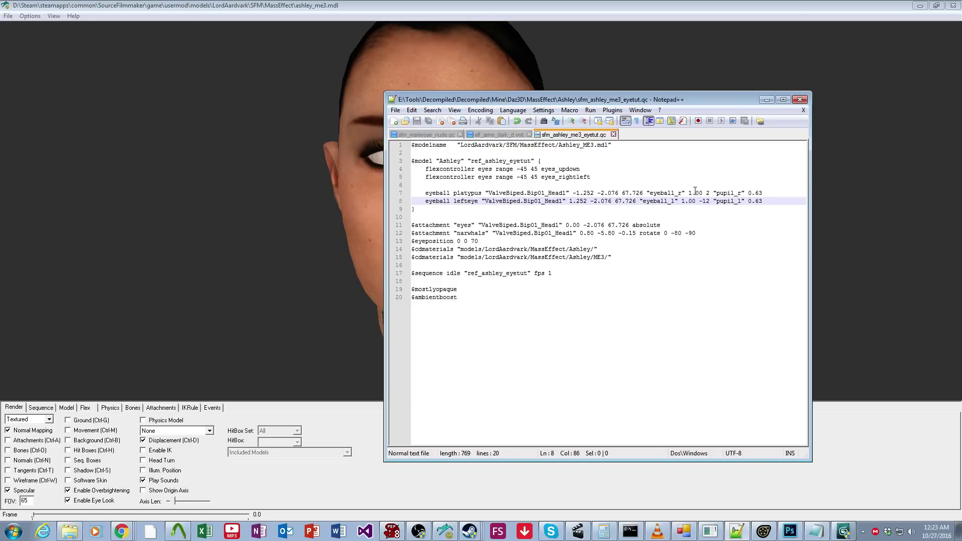
pyautogui.click(178, 531)
pyautogui.click(173, 264)
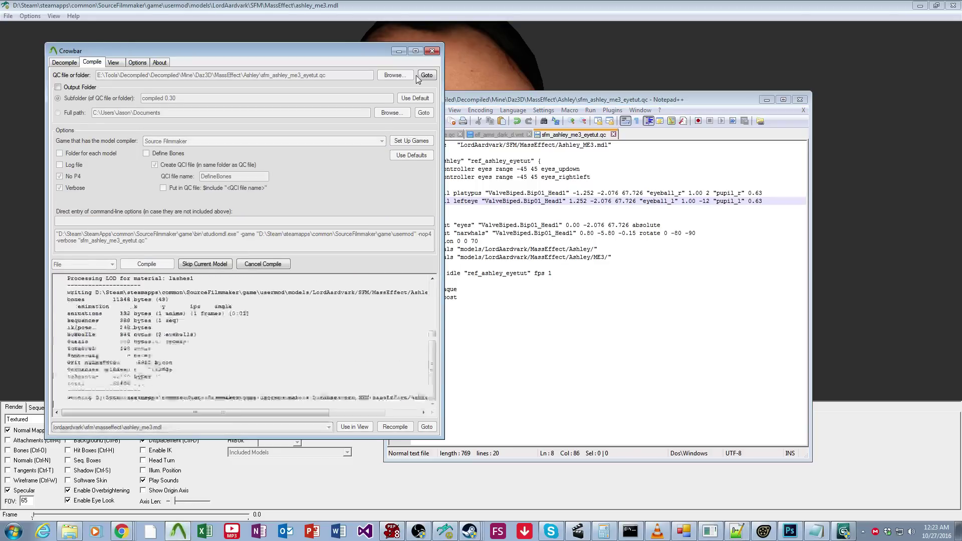
pyautogui.click(465, 71)
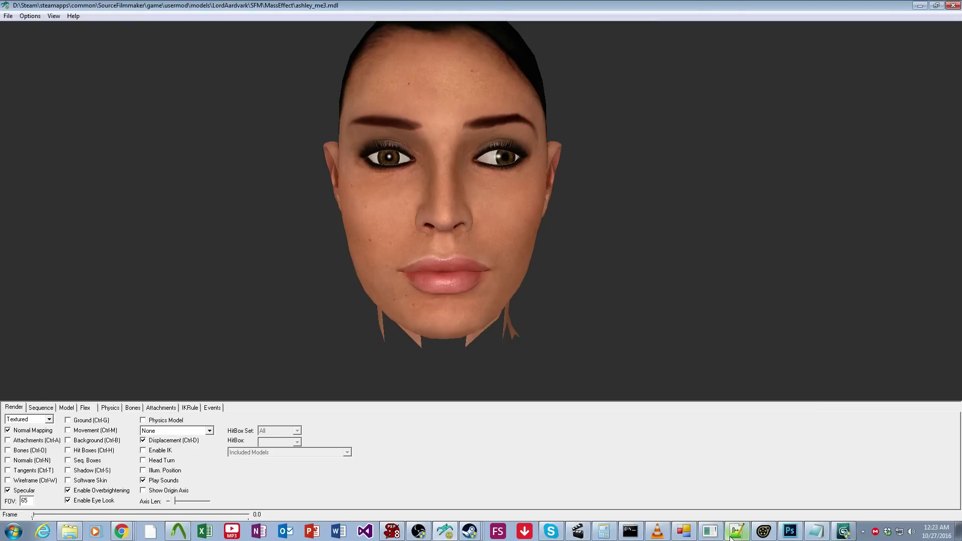
# Adjust the angle's minus sign once more, save the QC, recompile and check the reloaded eyes
pyautogui.moveTo(731, 537)
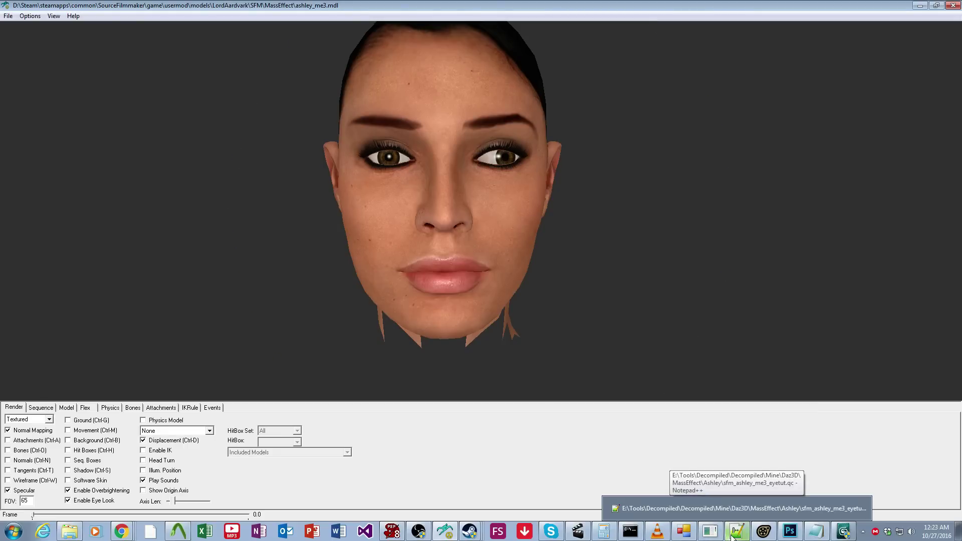
pyautogui.click(741, 508)
pyautogui.write('-')
pyautogui.hotkey('ctrl', 's')
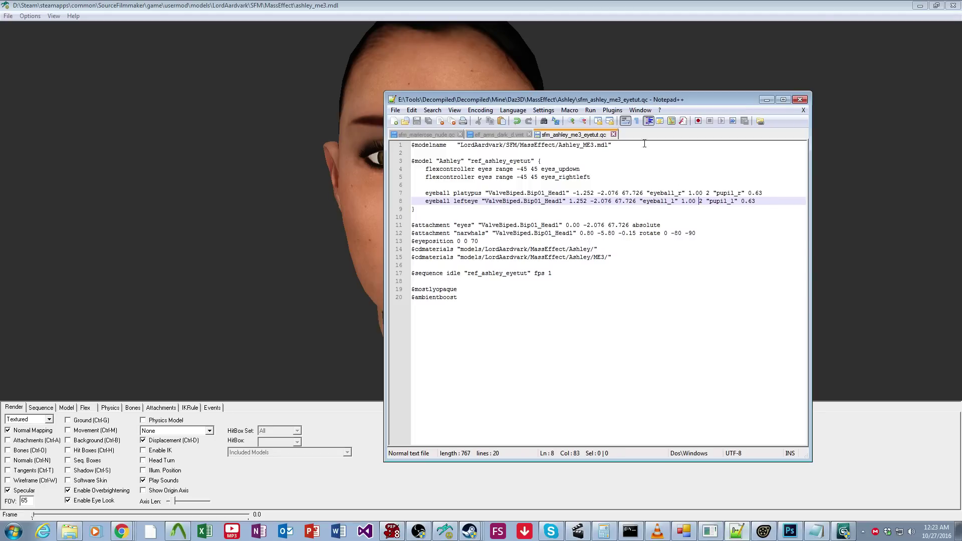
pyautogui.click(371, 208)
pyautogui.click(177, 532)
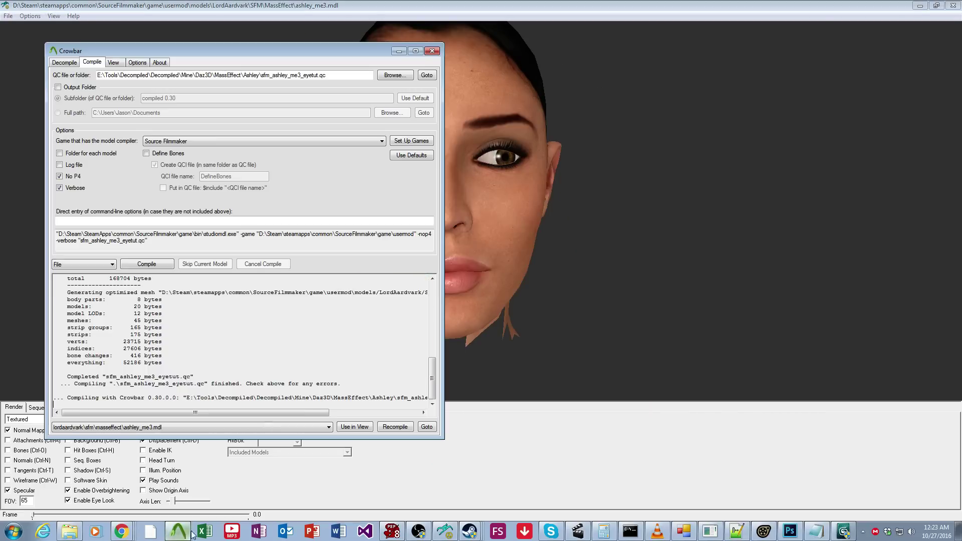
pyautogui.click(148, 264)
pyautogui.click(542, 211)
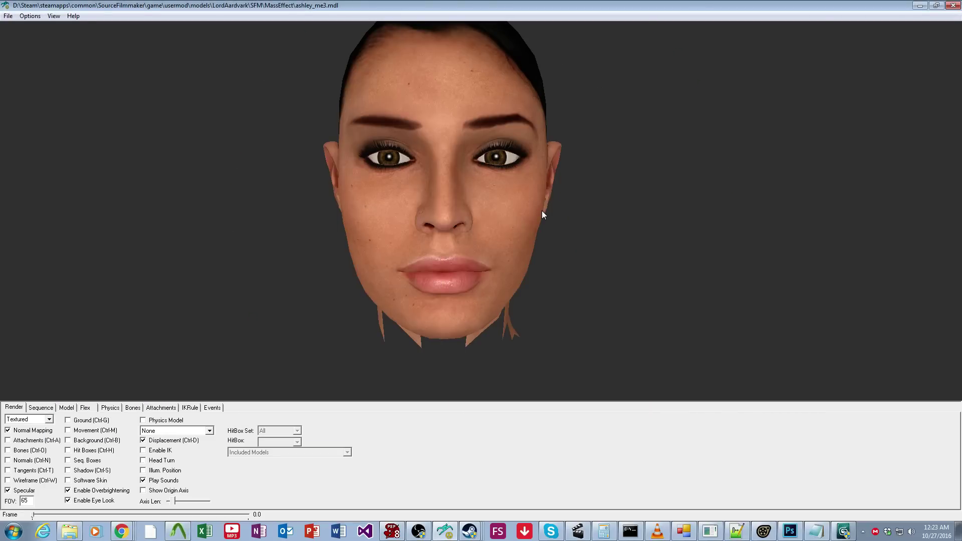
# Change both eyeballs' last value to 0.33, recompile, and inspect the smaller irises in three-quarter view
pyautogui.click(736, 531)
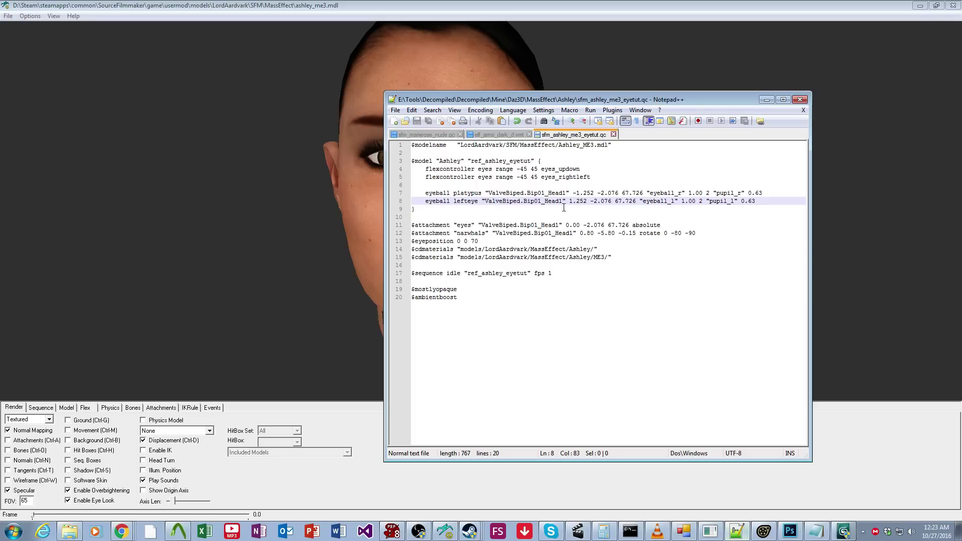
pyautogui.click(765, 194)
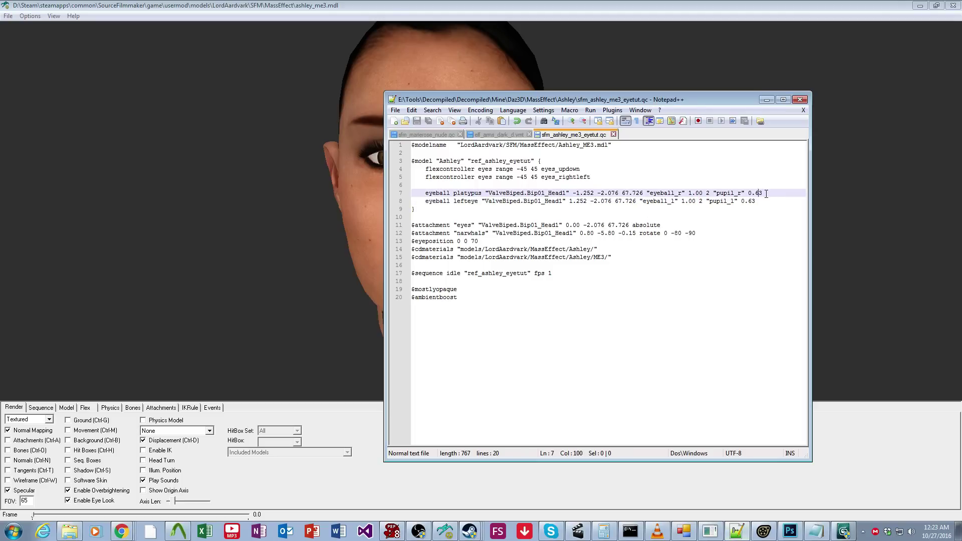
pyautogui.press('BackSpace')
pyautogui.write('3')
pyautogui.press('Down')
pyautogui.press('BackSpace')
pyautogui.write('3')
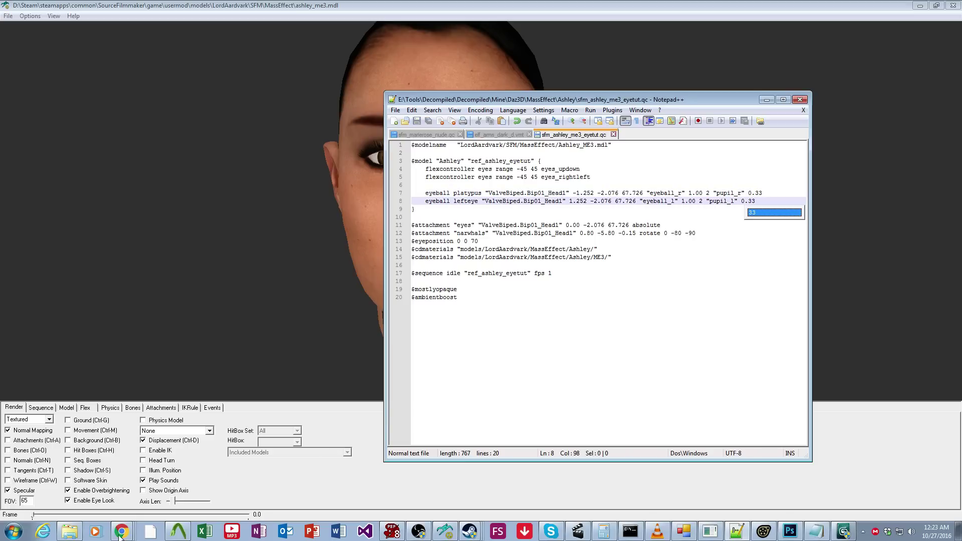
pyautogui.click(178, 532)
pyautogui.click(163, 262)
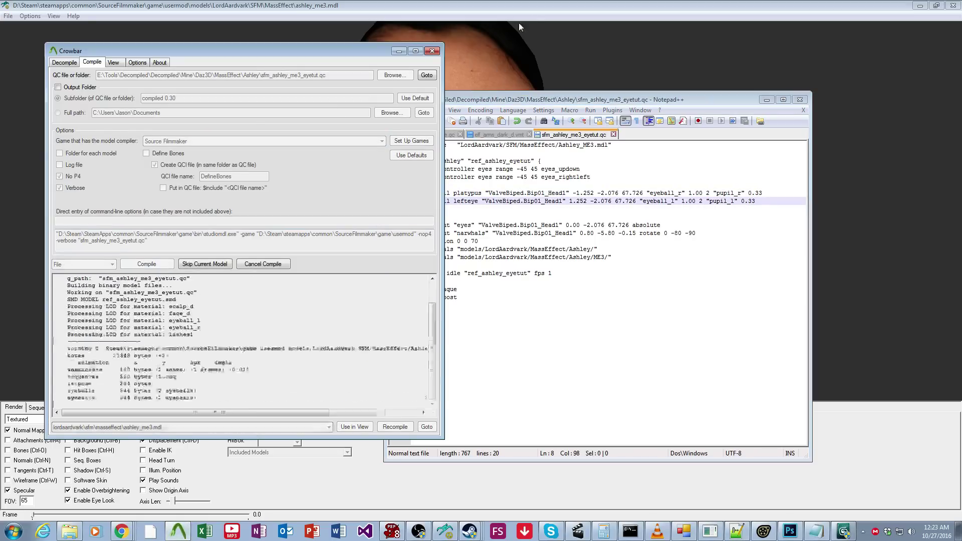
pyautogui.click(522, 34)
pyautogui.moveTo(489, 200); pyautogui.dragTo(498, 179)
pyautogui.scroll(-3, 489, 205)
# Set both eyeballs' last value to 1.33 and save the QC file
pyautogui.click(735, 531)
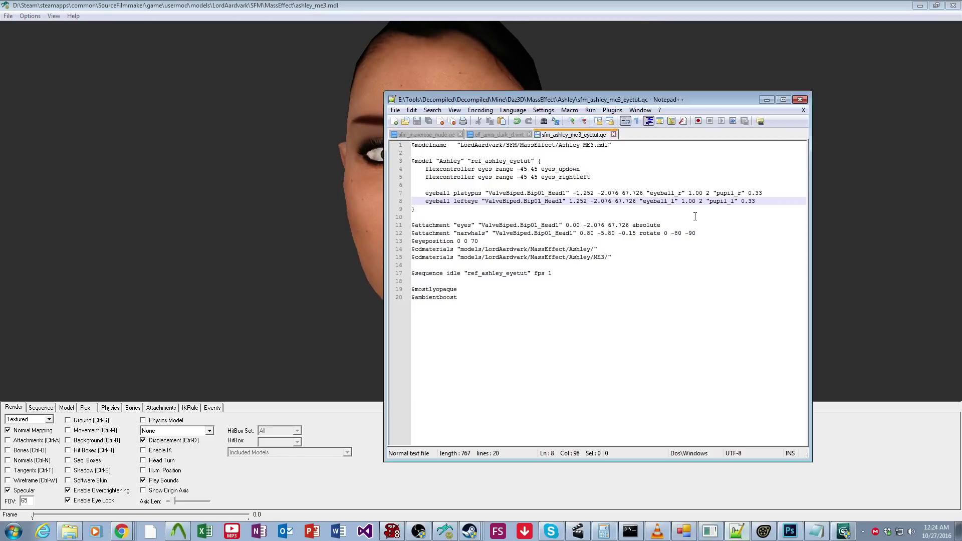
pyautogui.press('BackSpace')
pyautogui.press('BackSpace')
pyautogui.press('BackSpace')
pyautogui.press('BackSpace')
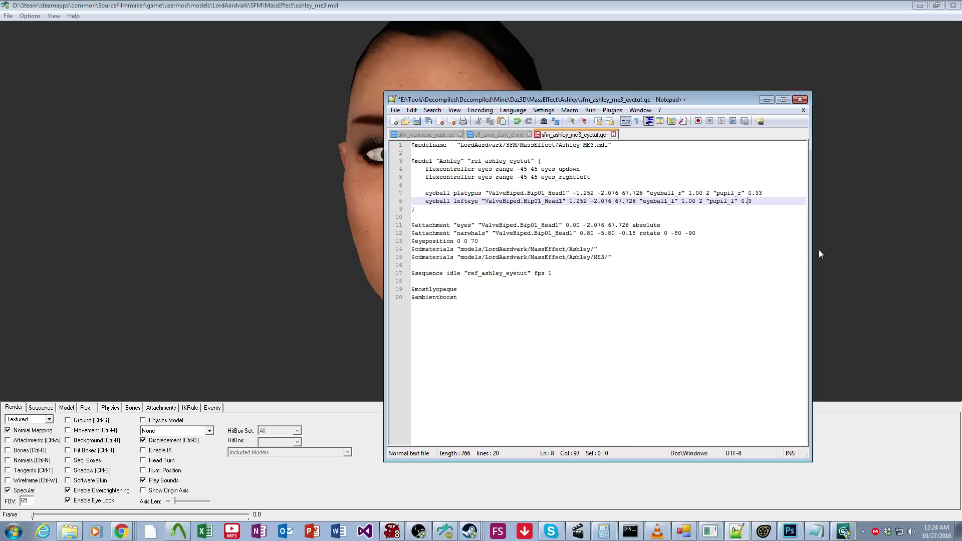
pyautogui.write('1.33')
pyautogui.press('Up')
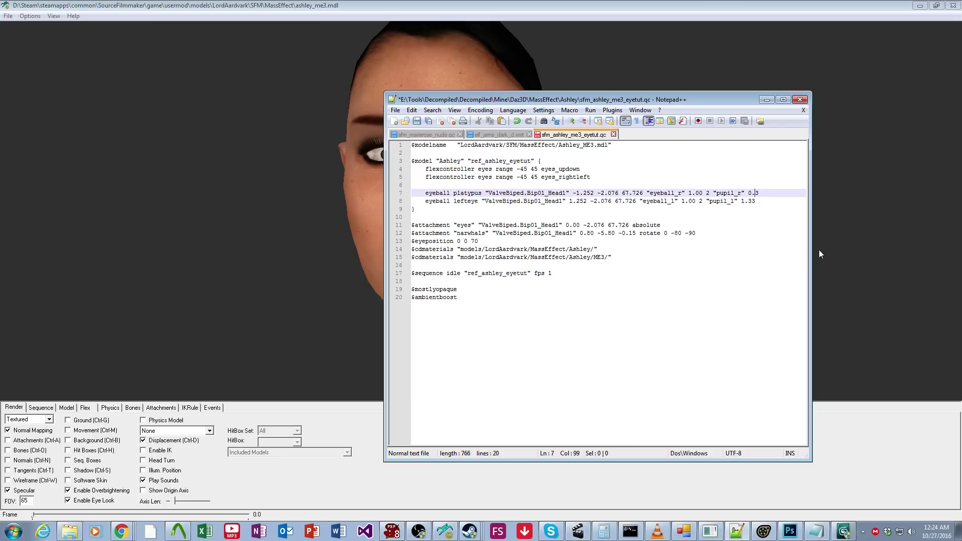
pyautogui.press('BackSpace')
pyautogui.press('BackSpace')
pyautogui.press('Delete')
pyautogui.write('1.3')
pyautogui.hotkey('ctrl', 's')
pyautogui.click(178, 531)
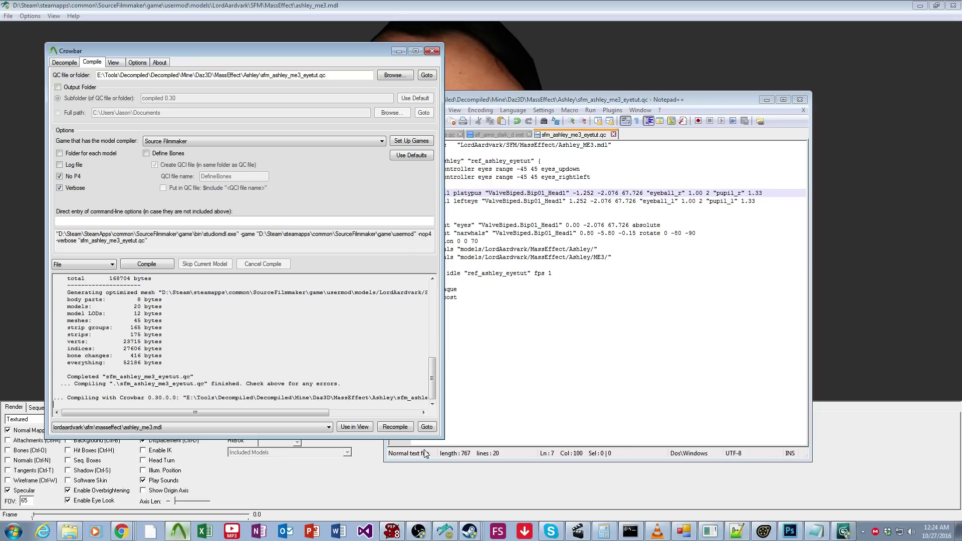
# After viewing the 1.33-sized eyes, set both eyeball sizes back to 0.63 in the QC and save
pyautogui.click(478, 55)
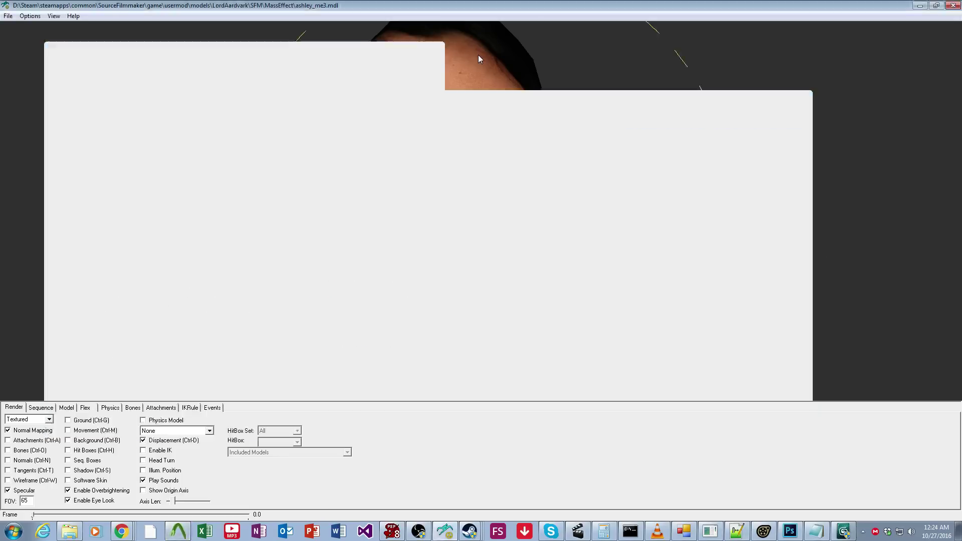
pyautogui.moveTo(484, 200)
pyautogui.mouseDown()
pyautogui.moveTo(504, 201)
pyautogui.moveTo(473, 202)
pyautogui.moveTo(490, 204)
pyautogui.mouseUp()
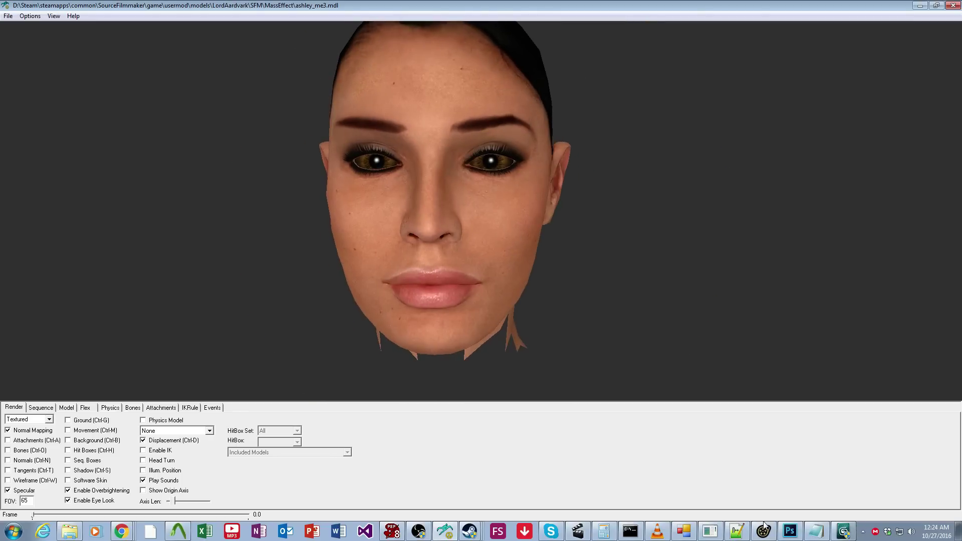
pyautogui.click(737, 531)
pyautogui.press('BackSpace')
pyautogui.press('BackSpace')
pyautogui.press('BackSpace')
pyautogui.write('0.63')
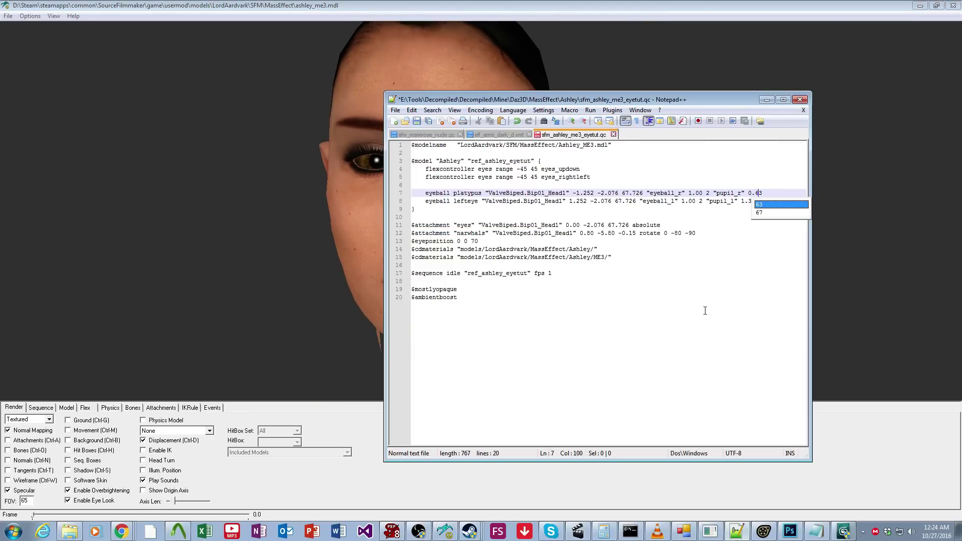
pyautogui.press('Down')
pyautogui.press('BackSpace')
pyautogui.press('BackSpace')
pyautogui.write('0.6')
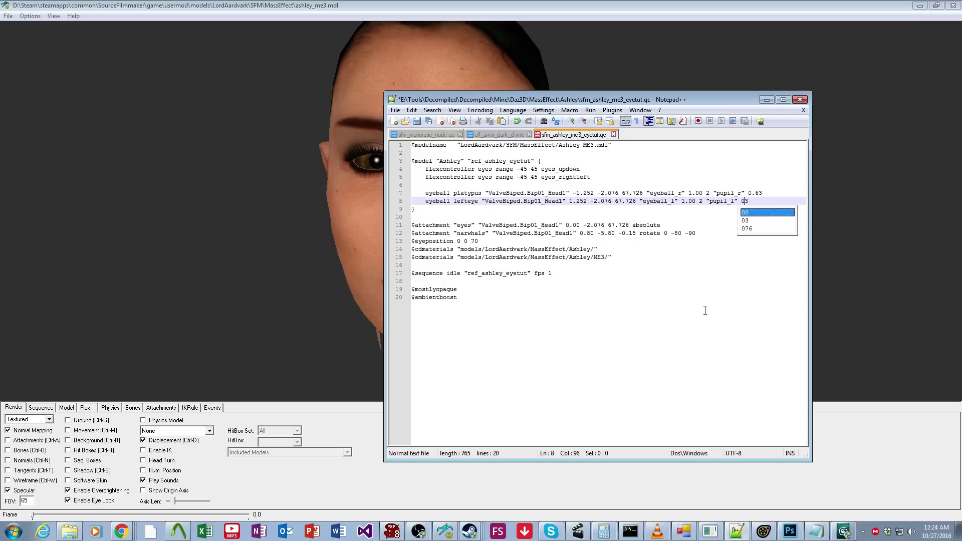
pyautogui.hotkey('ctrl', 's')
# Recompile the head in Crowbar and turn it in HLMV to confirm normal-sized, forward-facing irises
pyautogui.click(177, 531)
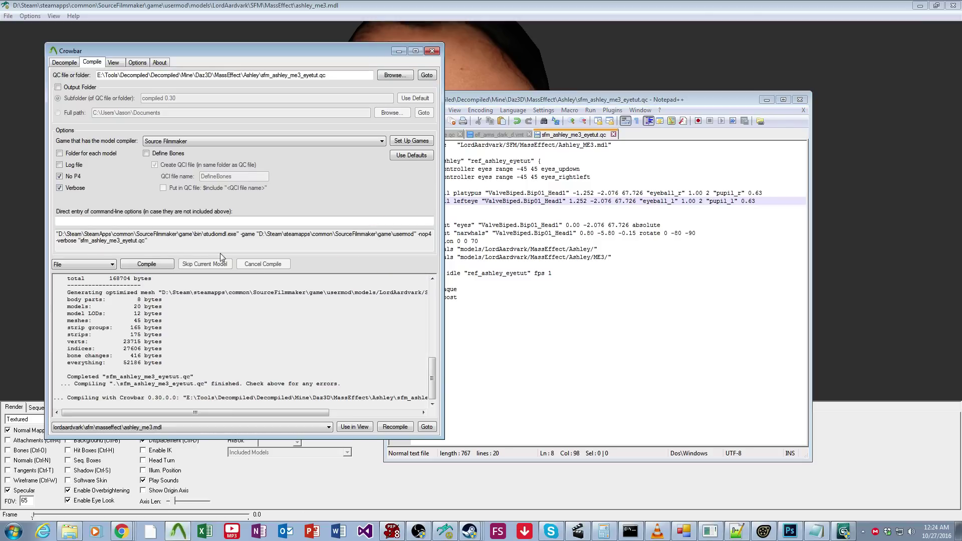
pyautogui.click(147, 264)
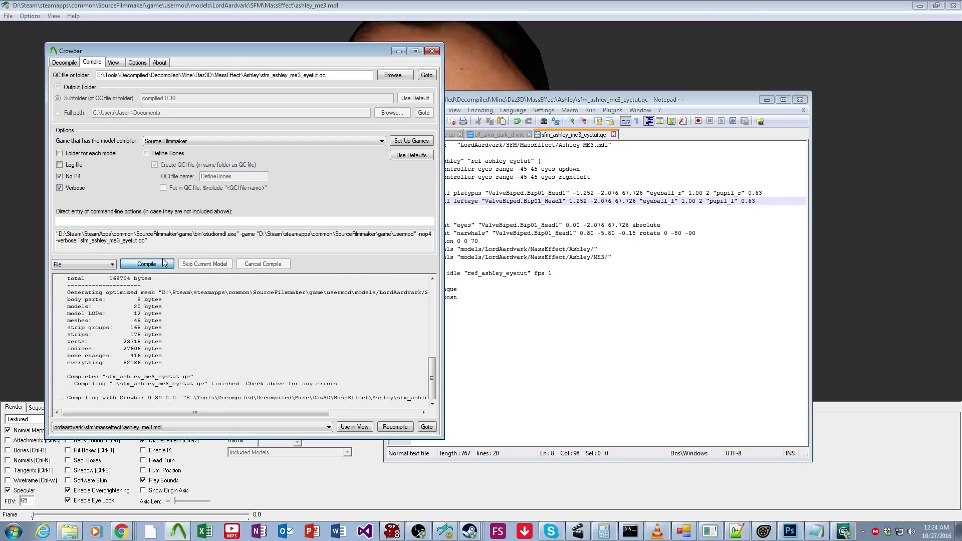
pyautogui.click(462, 46)
pyautogui.moveTo(466, 187)
pyautogui.mouseDown()
pyautogui.moveTo(498, 205)
pyautogui.moveTo(475, 202)
pyautogui.mouseUp()
pyautogui.moveTo(494, 201); pyautogui.dragTo(485, 201)
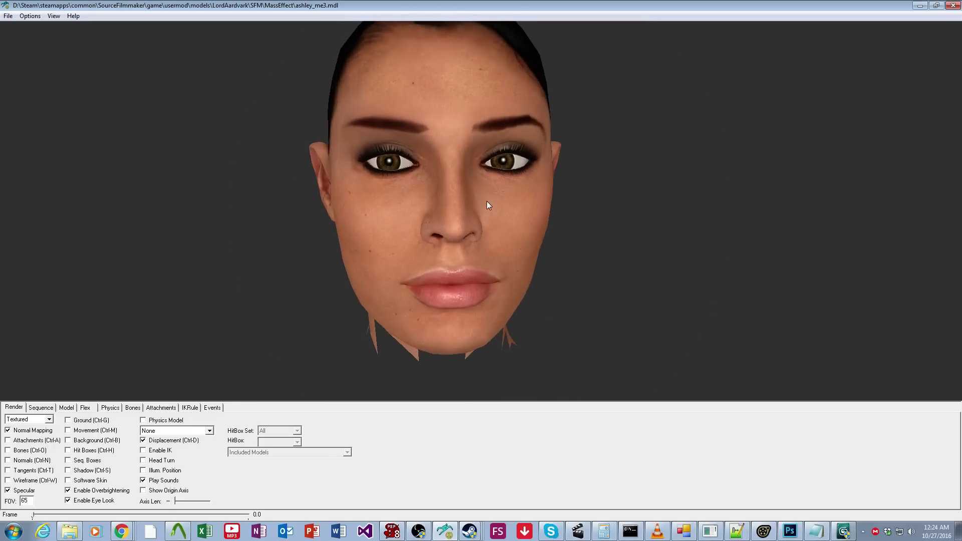
pyautogui.moveTo(531, 315); pyautogui.dragTo(521, 304)
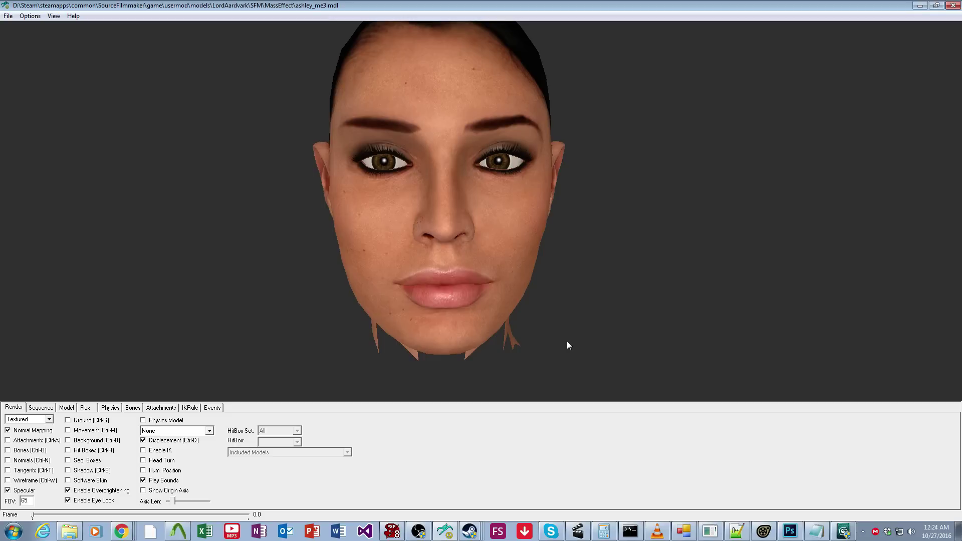